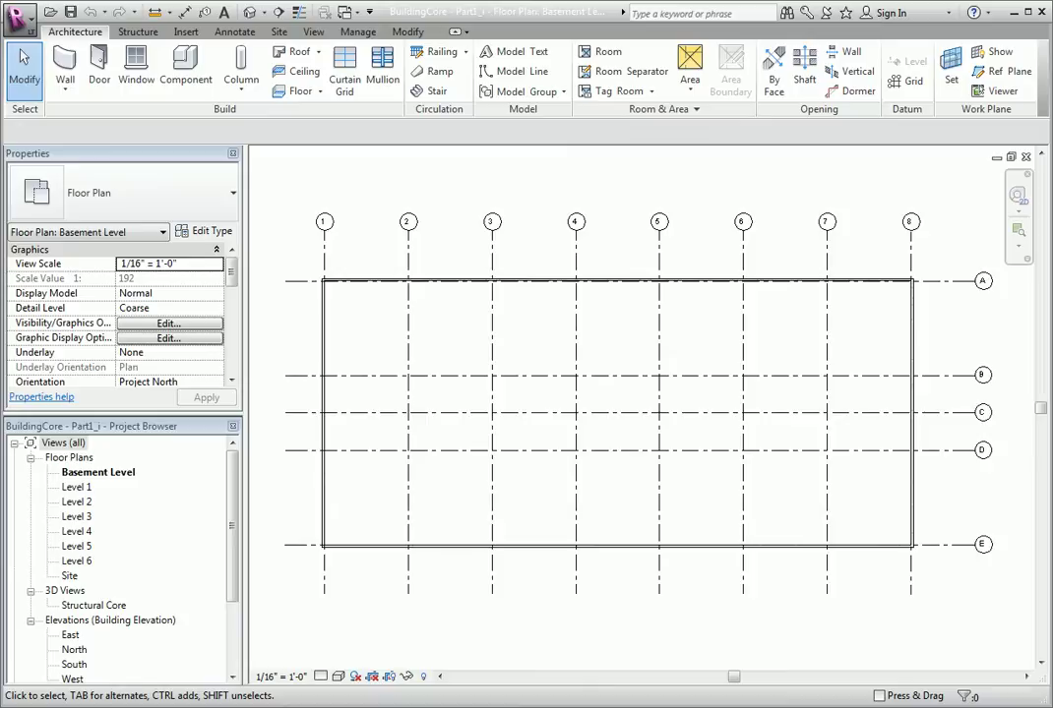
pyautogui.click(68, 91)
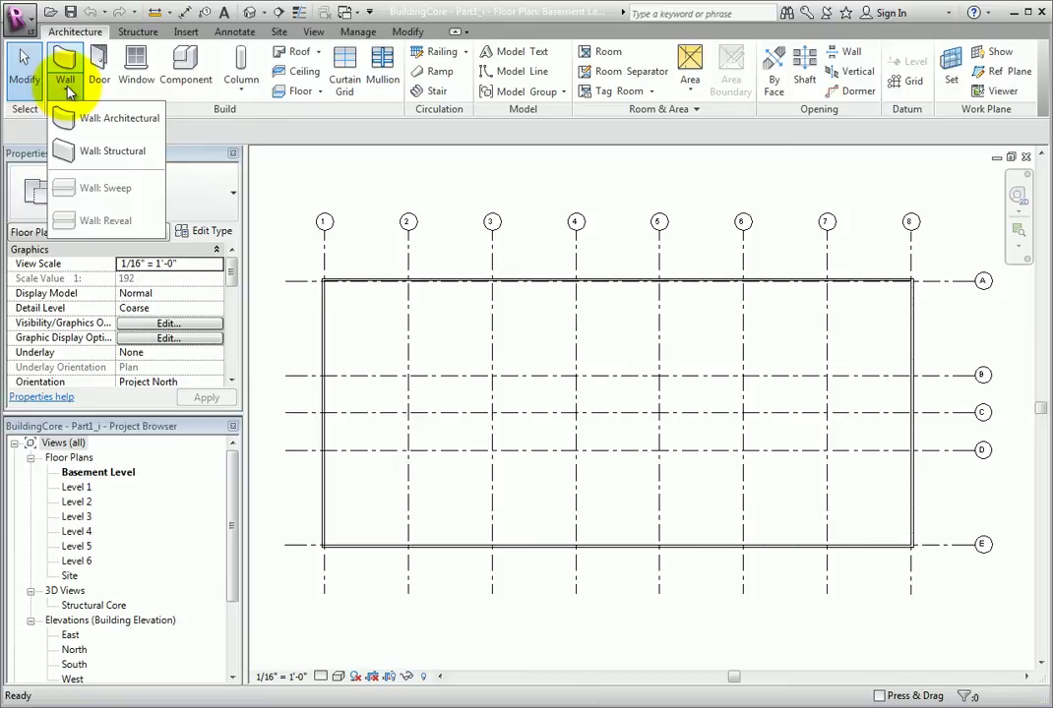
pyautogui.click(102, 126)
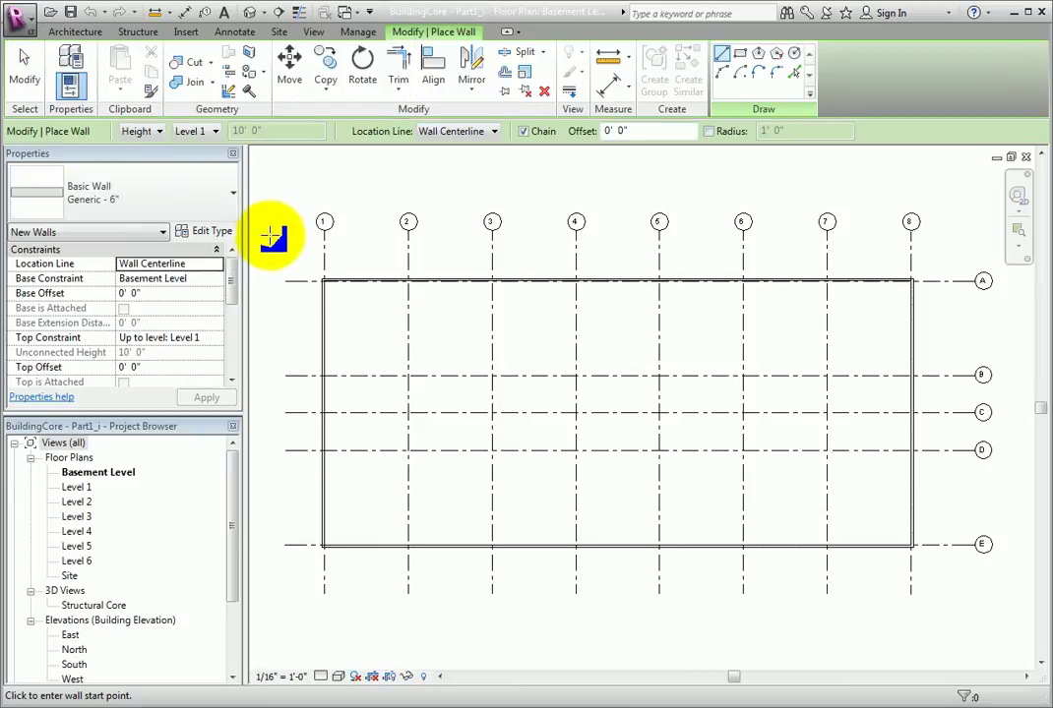
pyautogui.click(233, 283)
pyautogui.moveTo(232, 283); pyautogui.dragTo(228, 340)
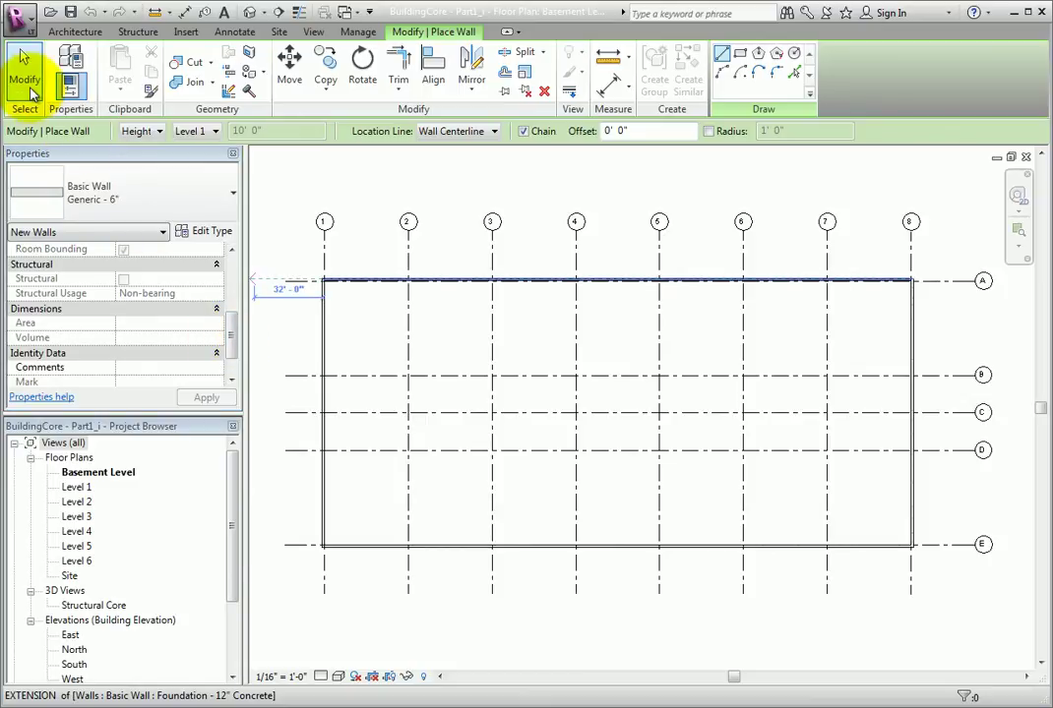
pyautogui.click(26, 85)
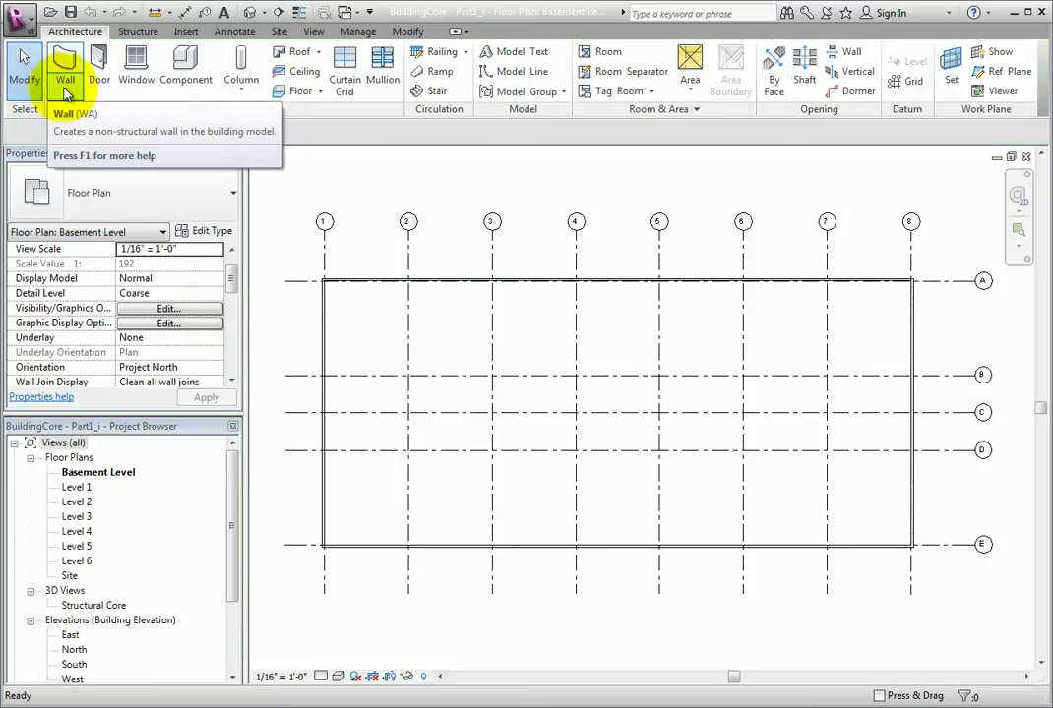
pyautogui.click(65, 92)
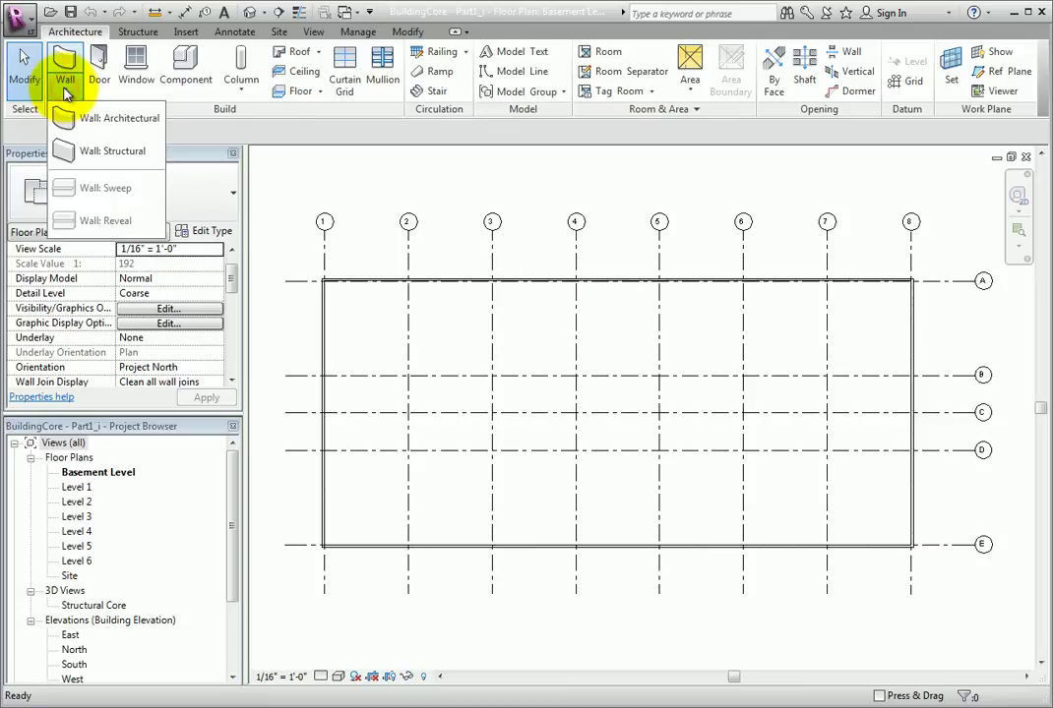
pyautogui.click(147, 155)
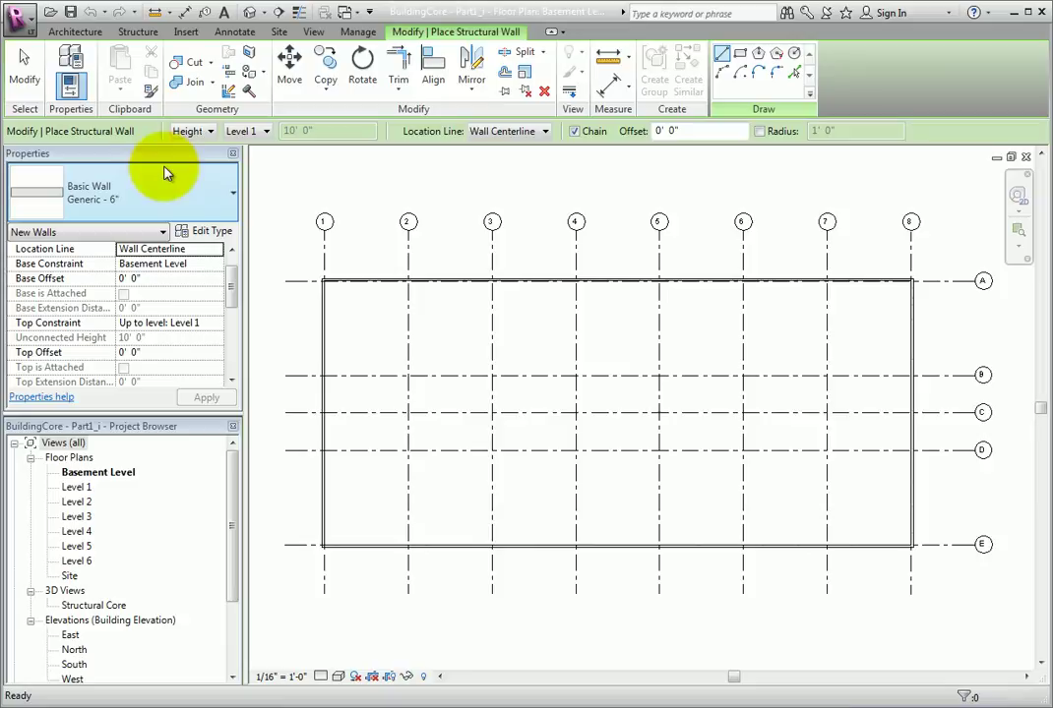
pyautogui.moveTo(236, 282); pyautogui.dragTo(236, 328)
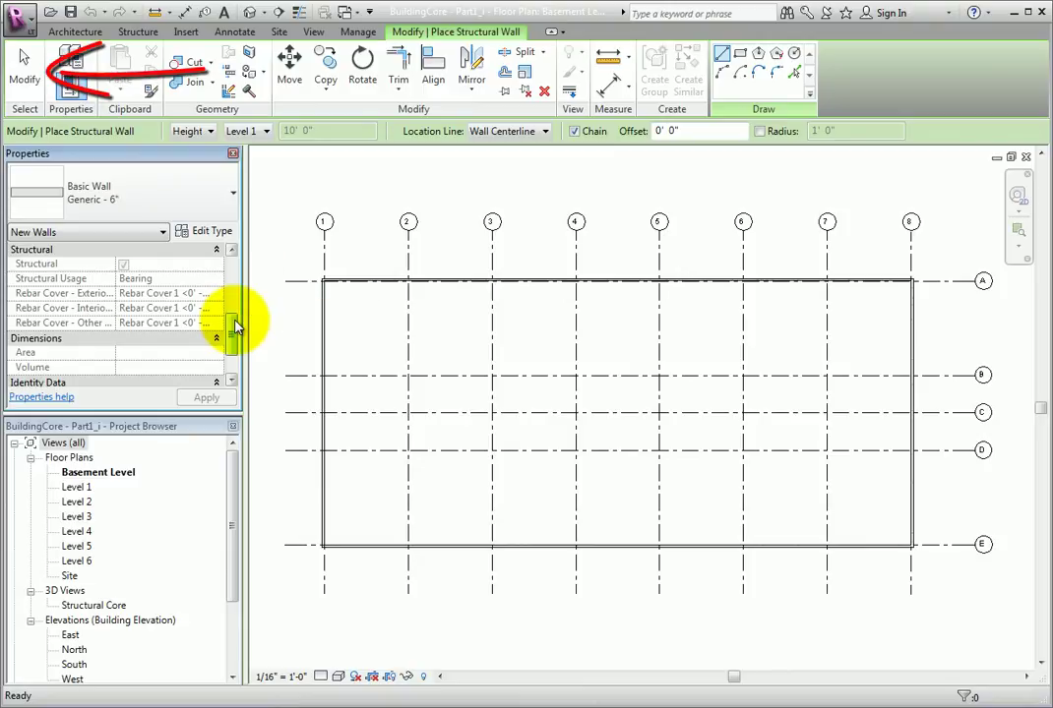
# End the current wall placement and restart Wall: Structural from the Structure tab.
pyautogui.click(26, 71)
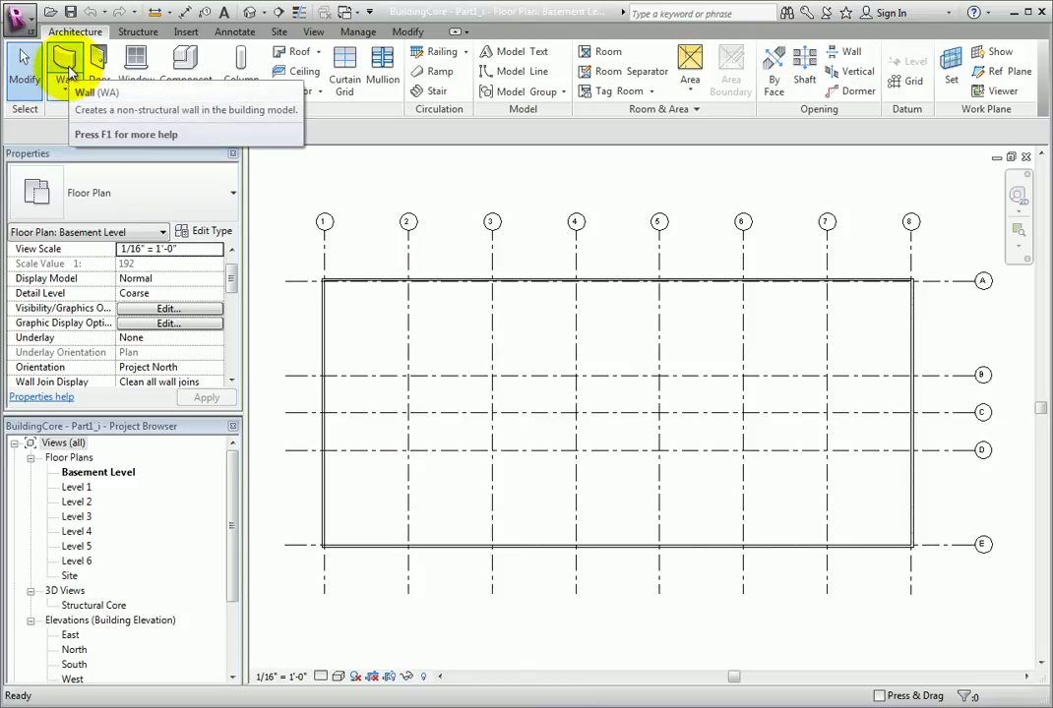
pyautogui.click(137, 31)
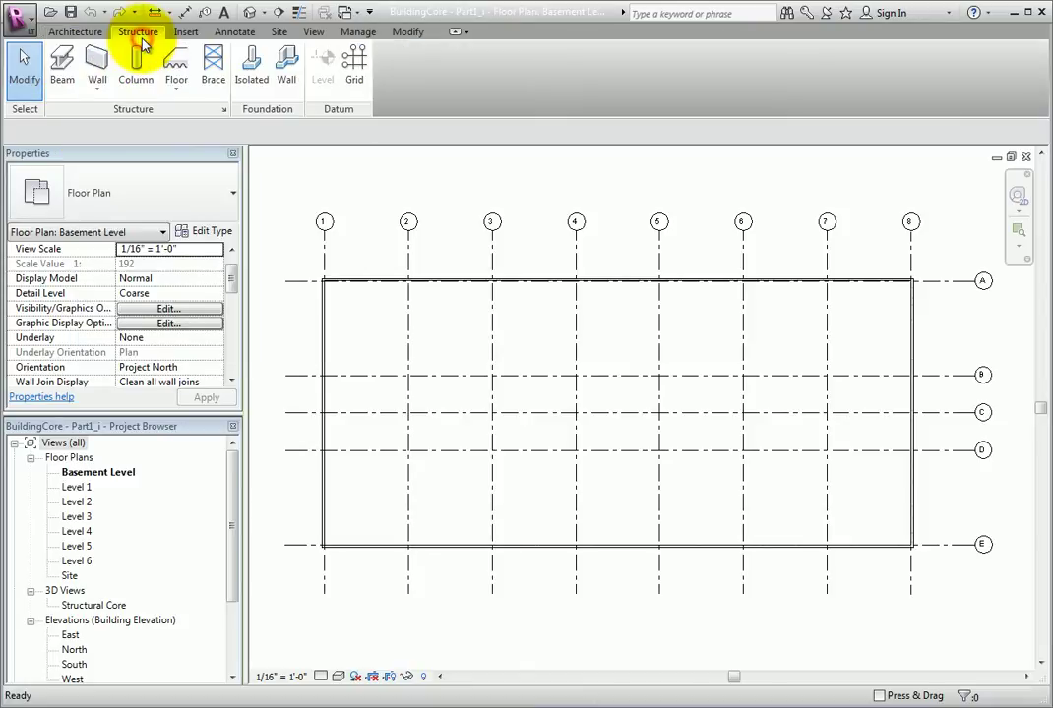
pyautogui.click(97, 89)
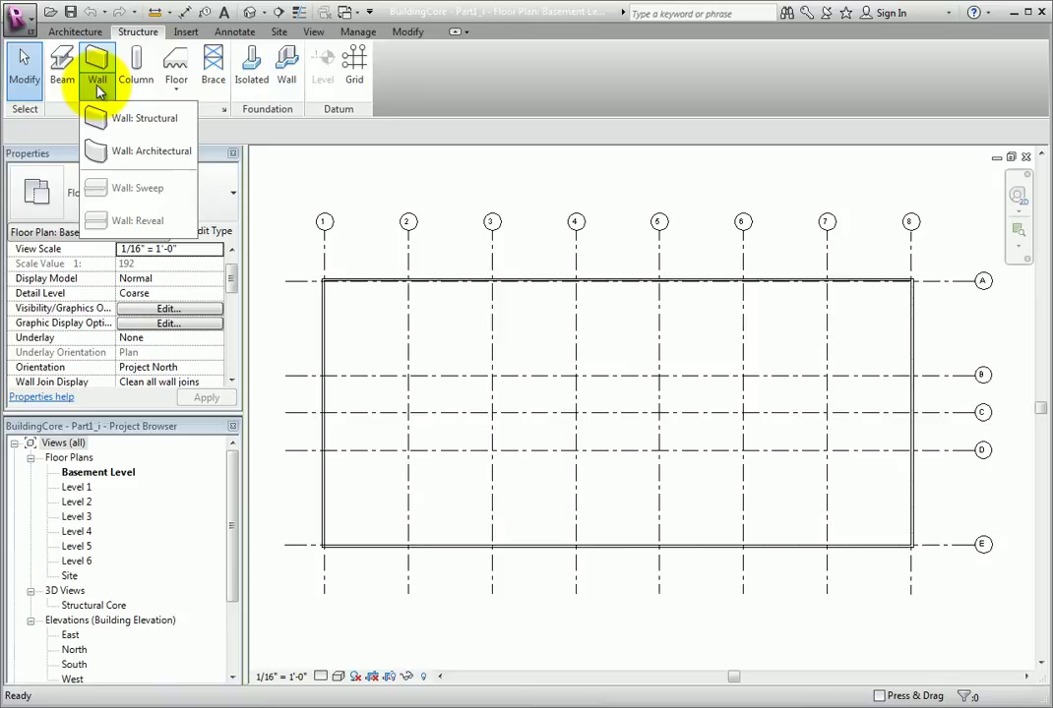
pyautogui.click(96, 86)
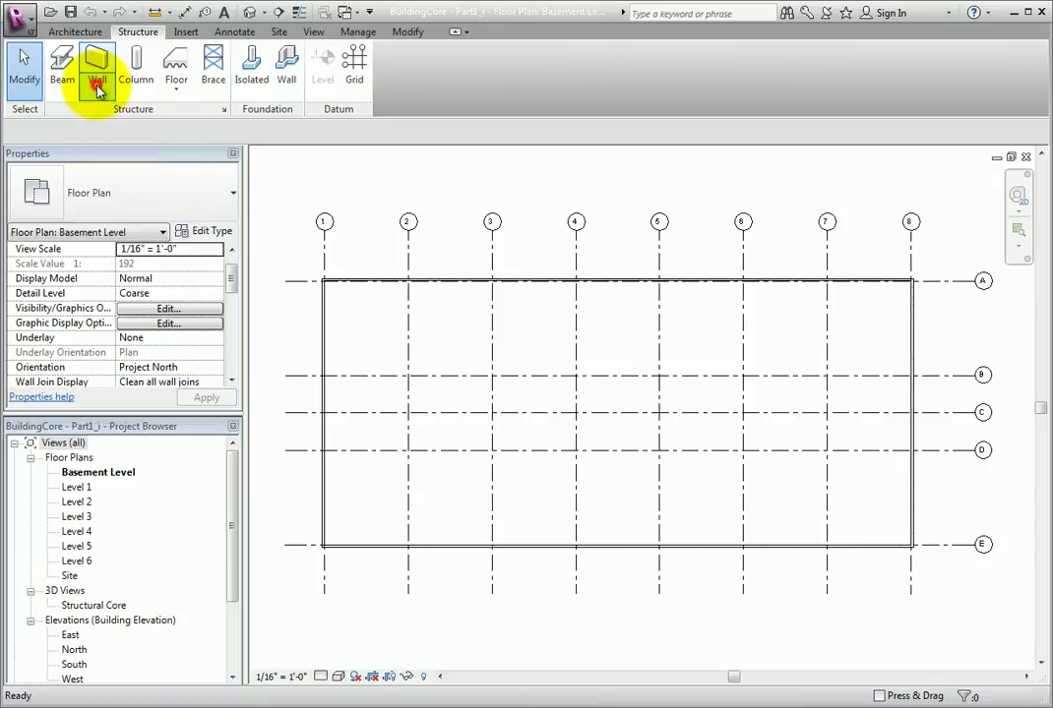
# Choose the Core-shaft 18" Concrete wall type in the Properties type selector.
pyautogui.click(95, 63)
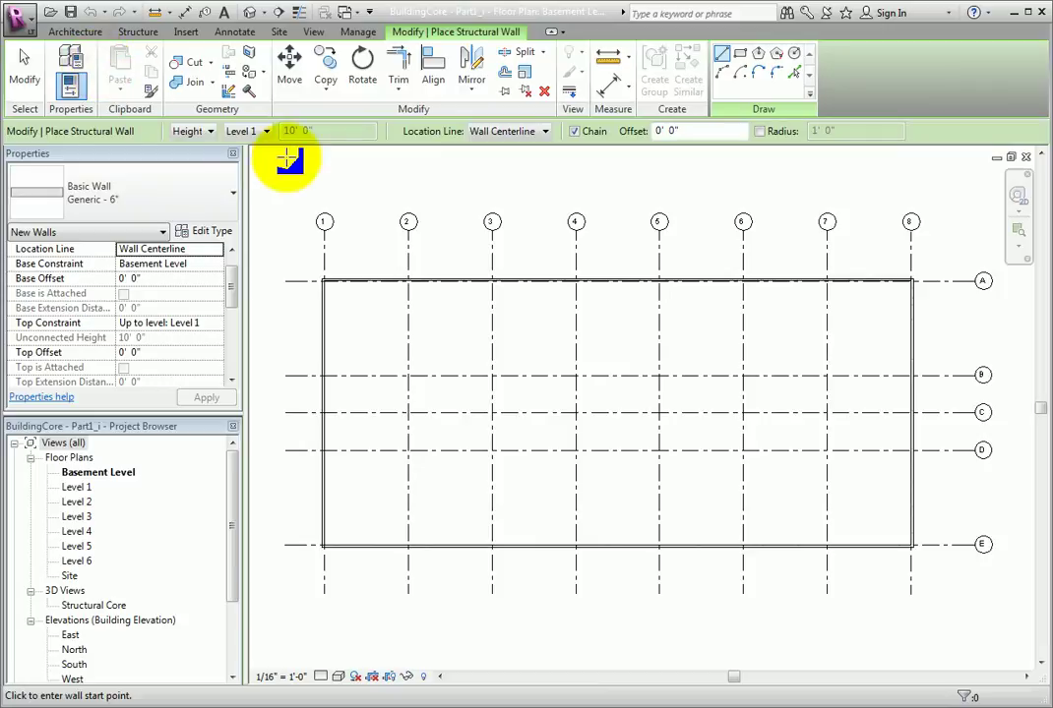
pyautogui.click(227, 191)
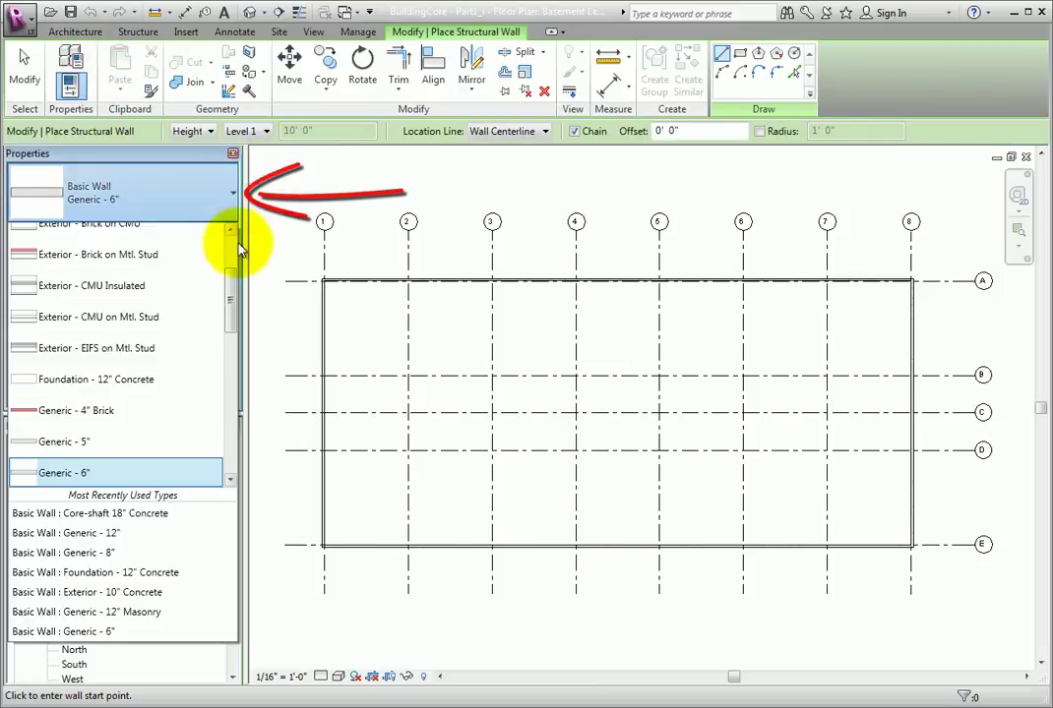
pyautogui.moveTo(230, 283); pyautogui.dragTo(229, 246)
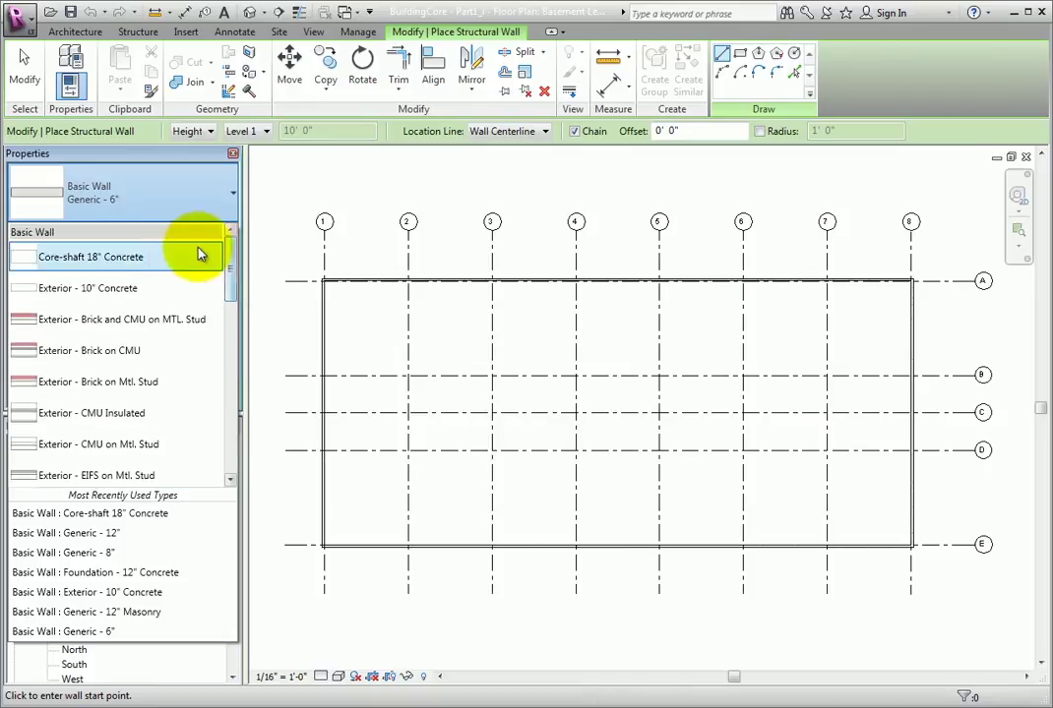
pyautogui.click(147, 256)
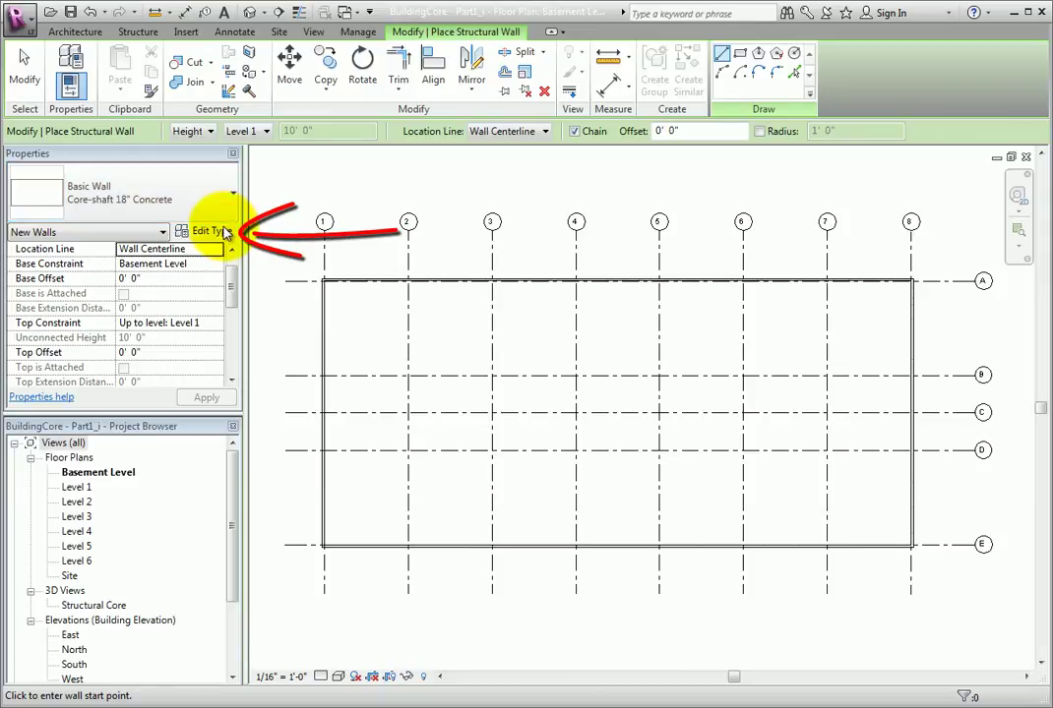
# In Edit Type, confirm the wall type's Function is Core-shaft.
pyautogui.click(218, 232)
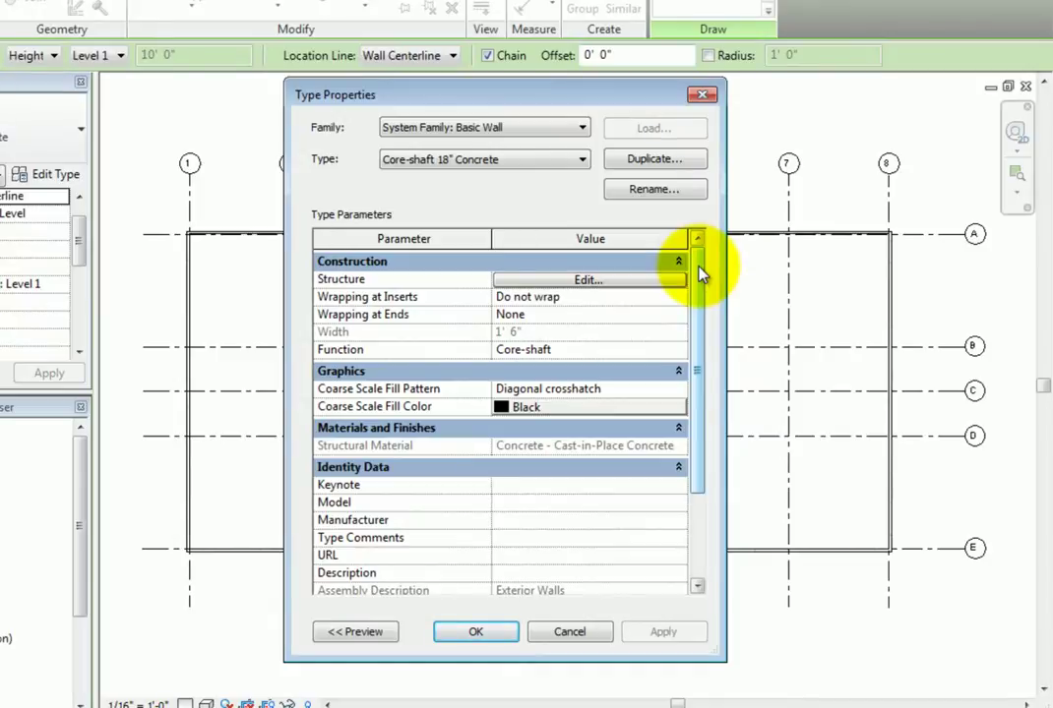
pyautogui.click(618, 349)
pyautogui.click(679, 351)
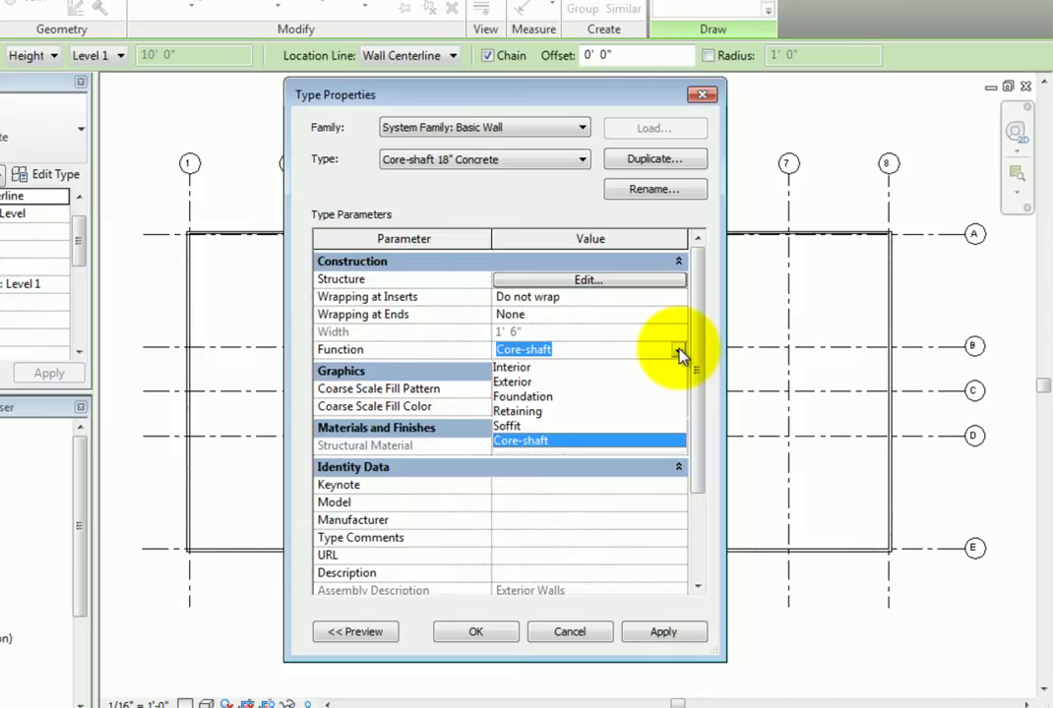
pyautogui.click(679, 351)
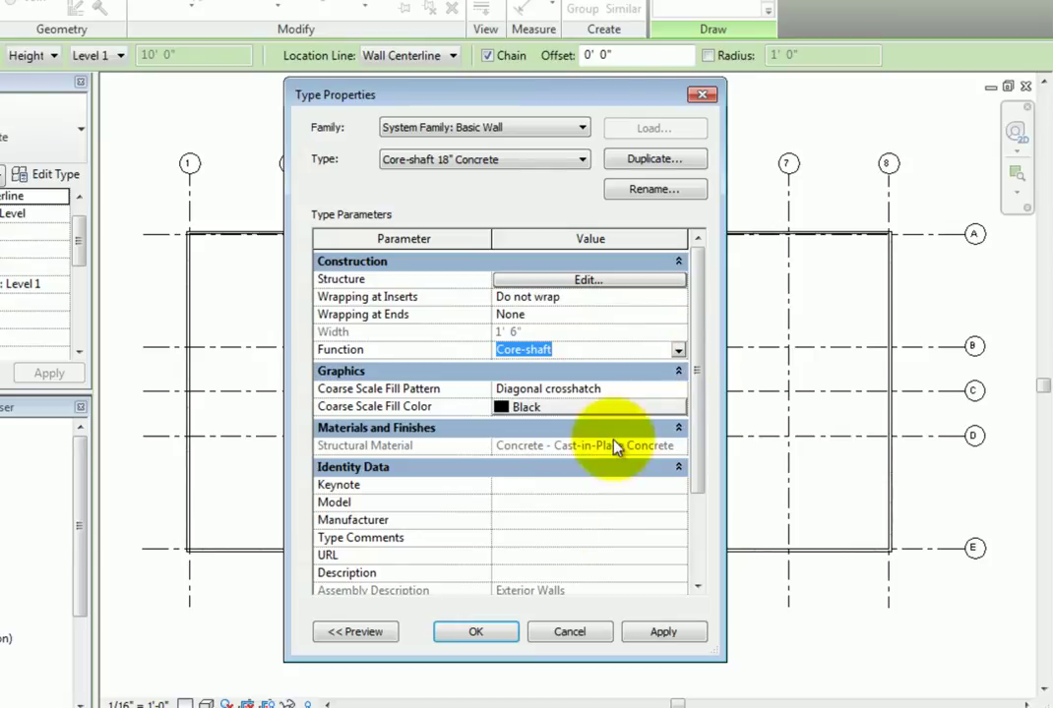
# Accept the type properties, set location line to Core Face: Interior, and use rectangle mode.
pyautogui.click(486, 632)
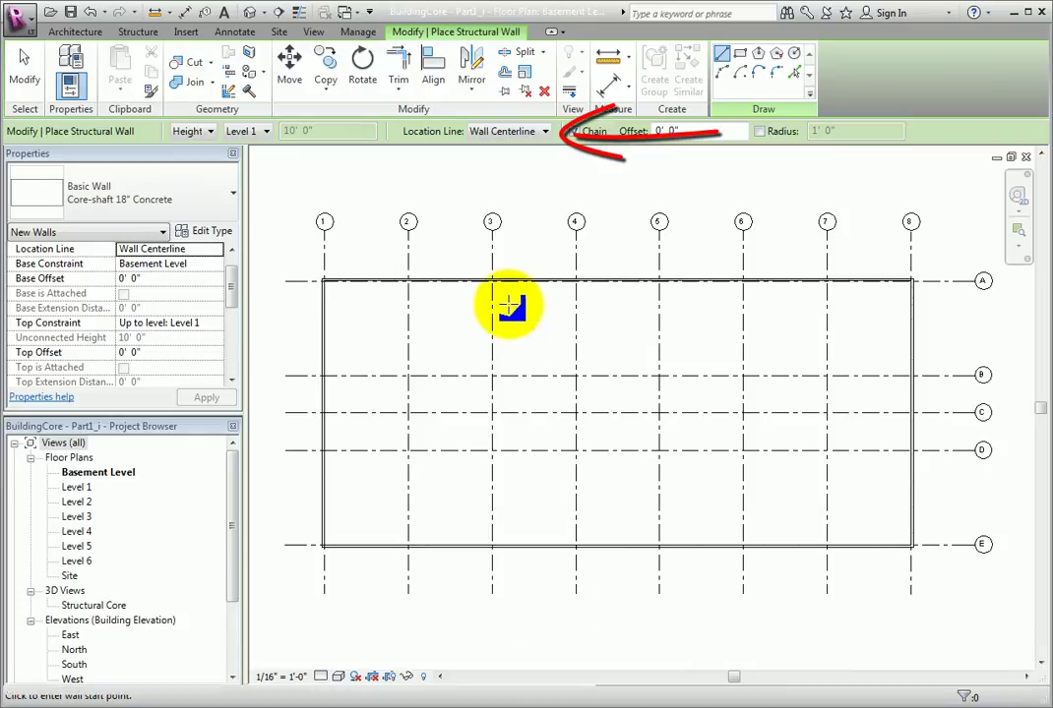
pyautogui.click(536, 131)
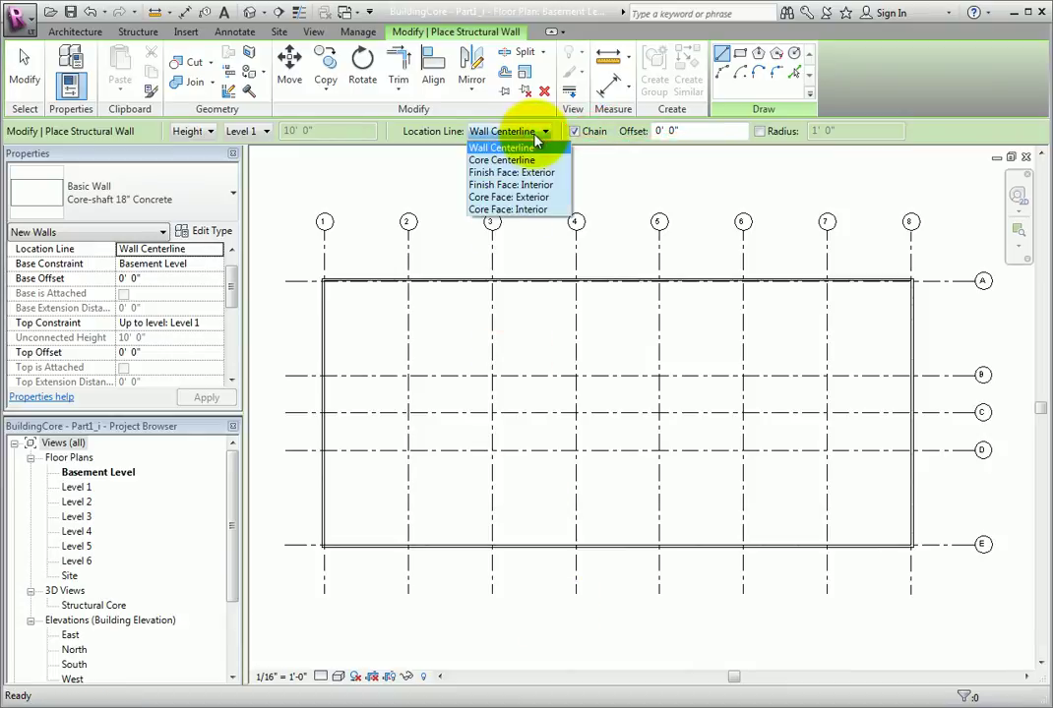
pyautogui.click(552, 213)
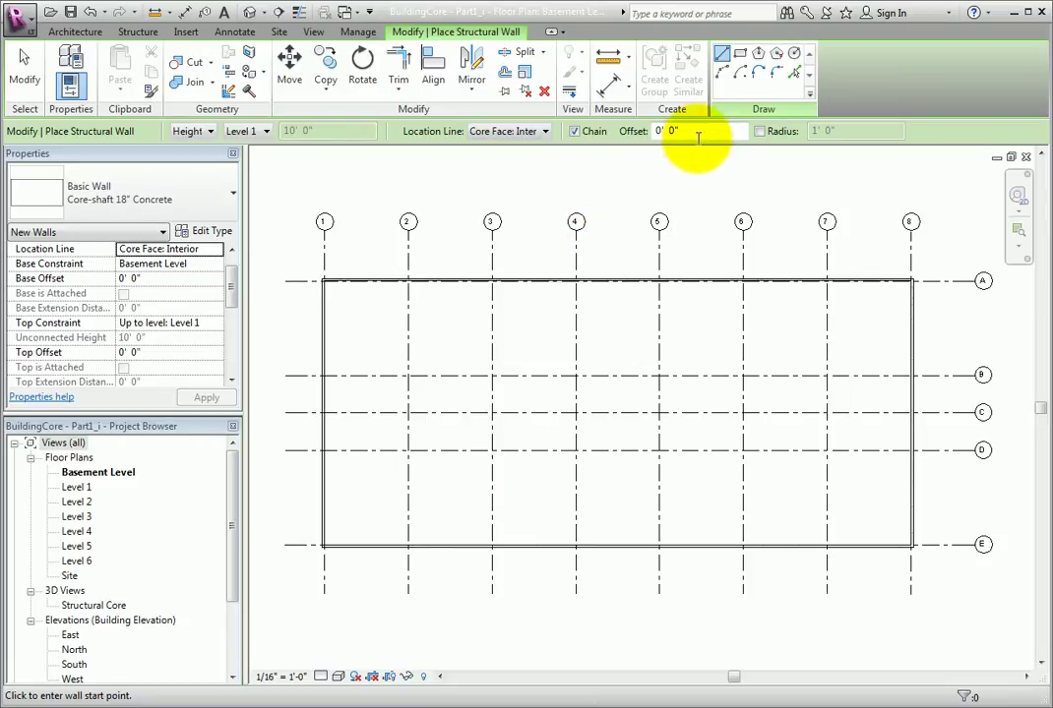
pyautogui.click(741, 54)
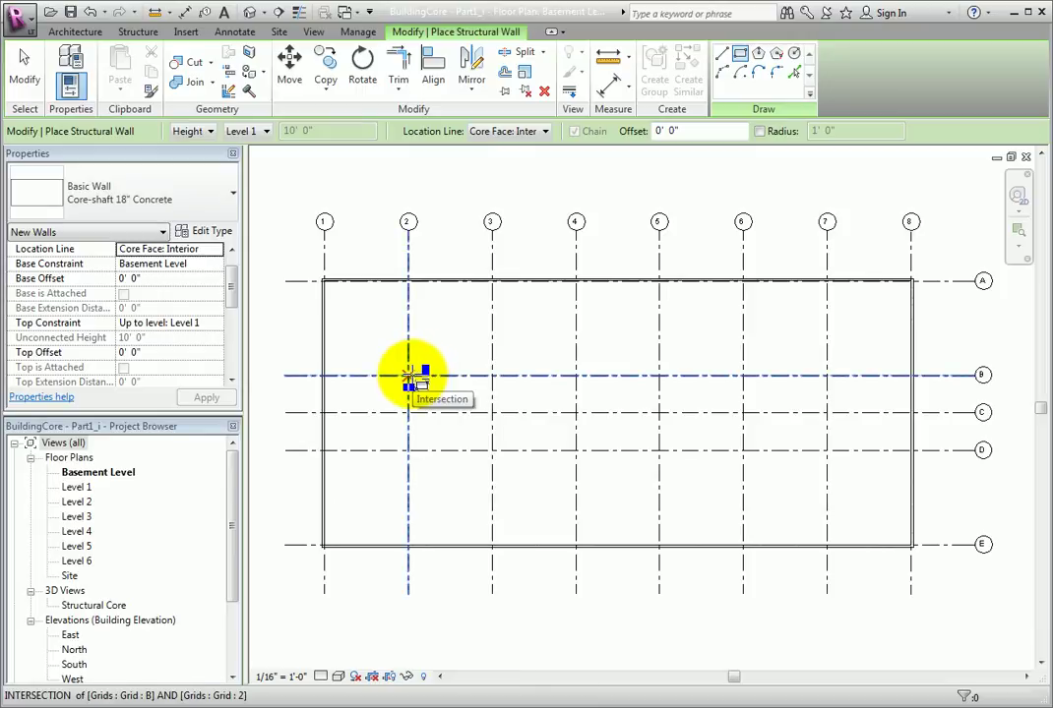
# Draw the wall rectangle from grid 2/B to grid 5/D, then finish the wall tool.
pyautogui.click(408, 375)
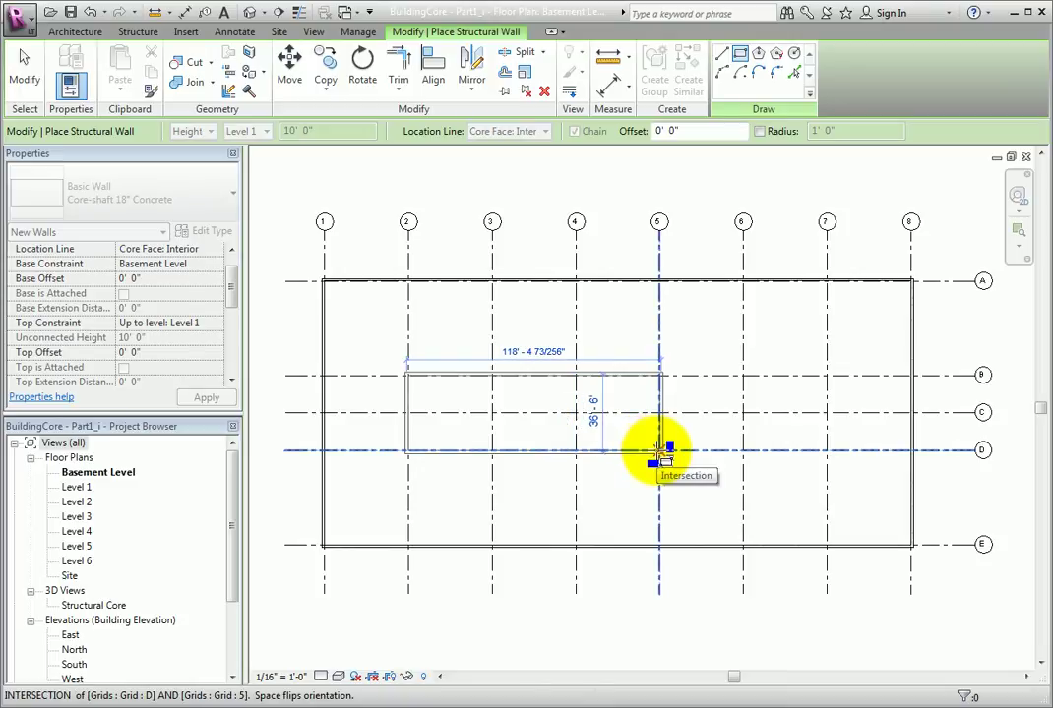
pyautogui.click(659, 450)
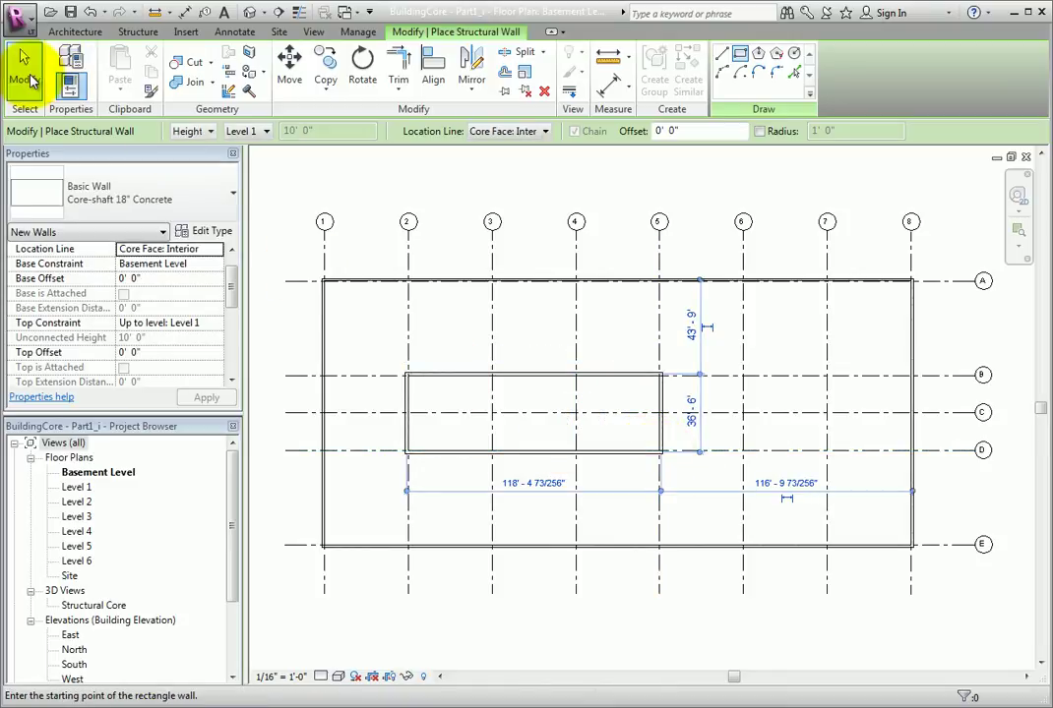
pyautogui.click(28, 77)
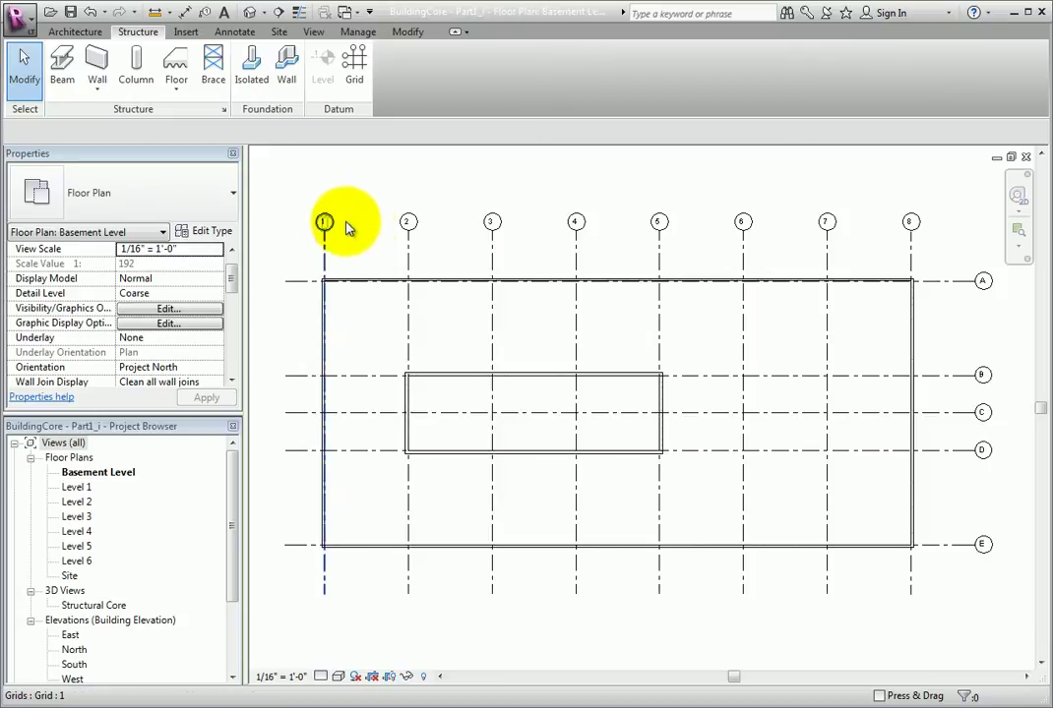
# Cut a rectangular Wall Opening near the right end of the bottom core wall.
pyautogui.scroll(2, 516, 404)
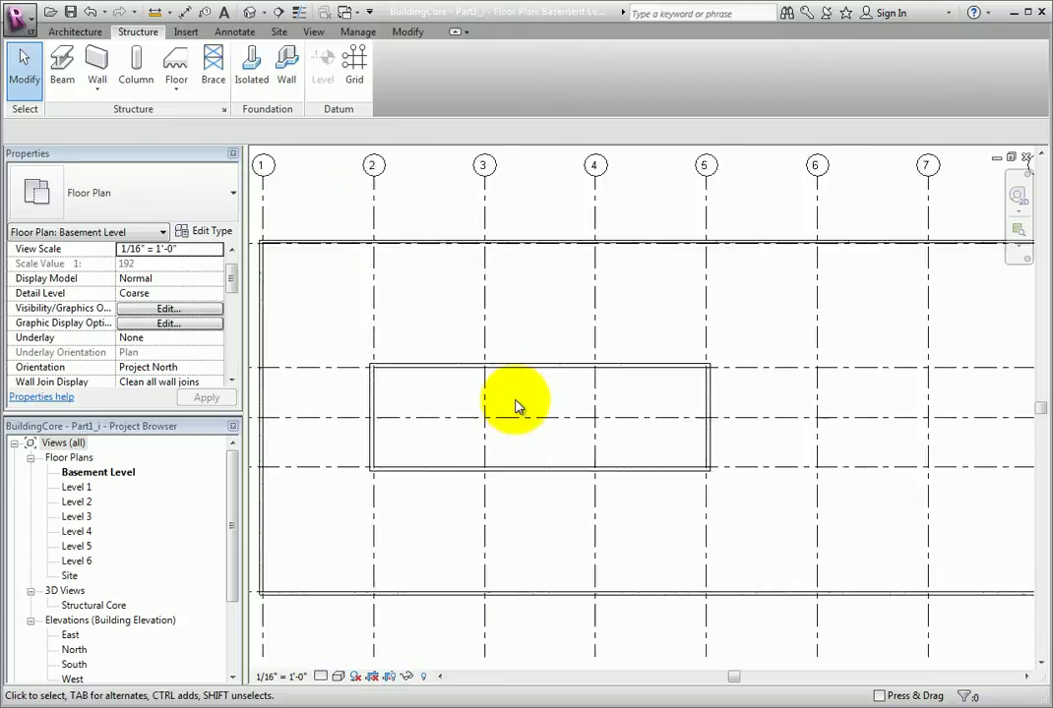
pyautogui.scroll(2, 516, 404)
pyautogui.moveTo(519, 408); pyautogui.dragTo(569, 387, button='middle')
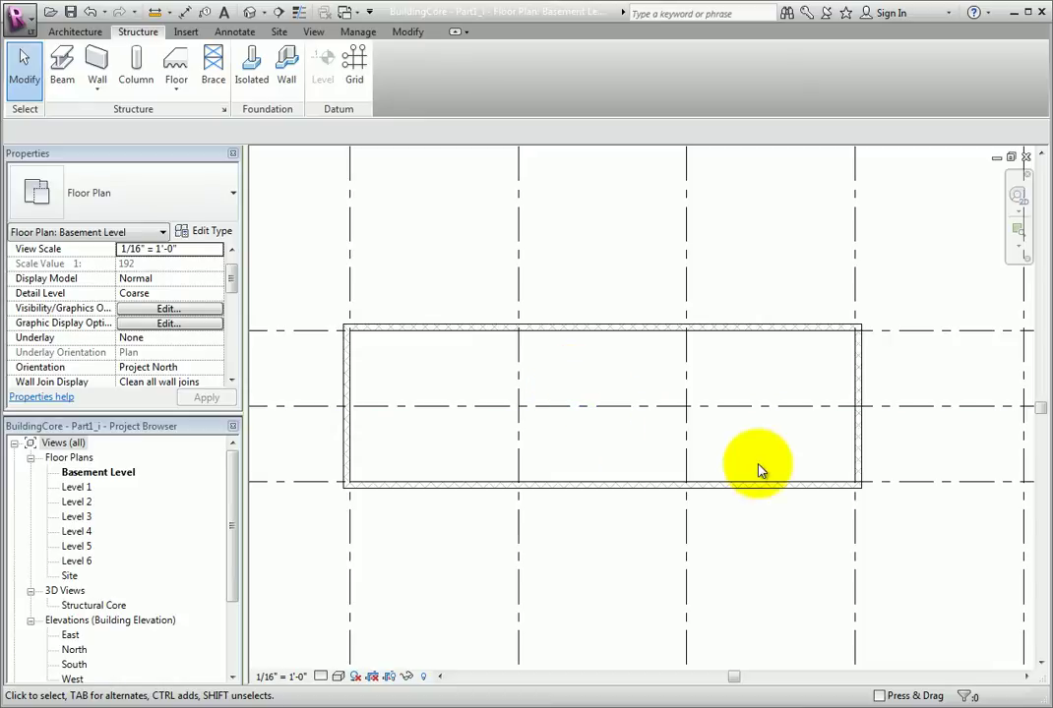
pyautogui.scroll(2, 841, 474)
pyautogui.scroll(2, 841, 474)
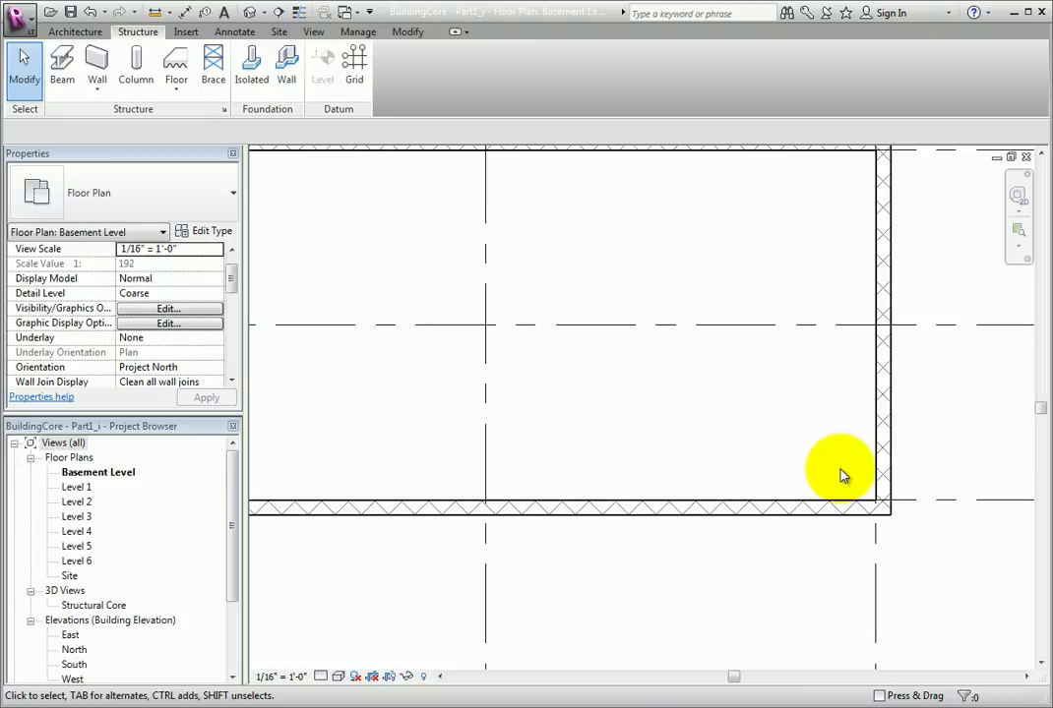
pyautogui.click(77, 32)
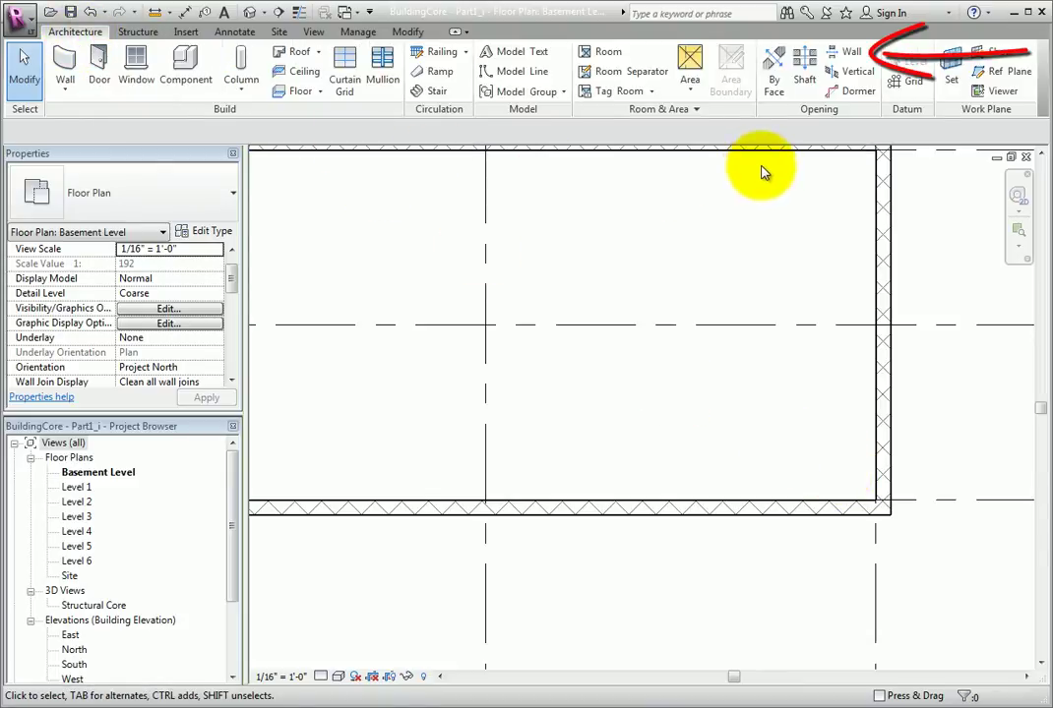
pyautogui.click(849, 55)
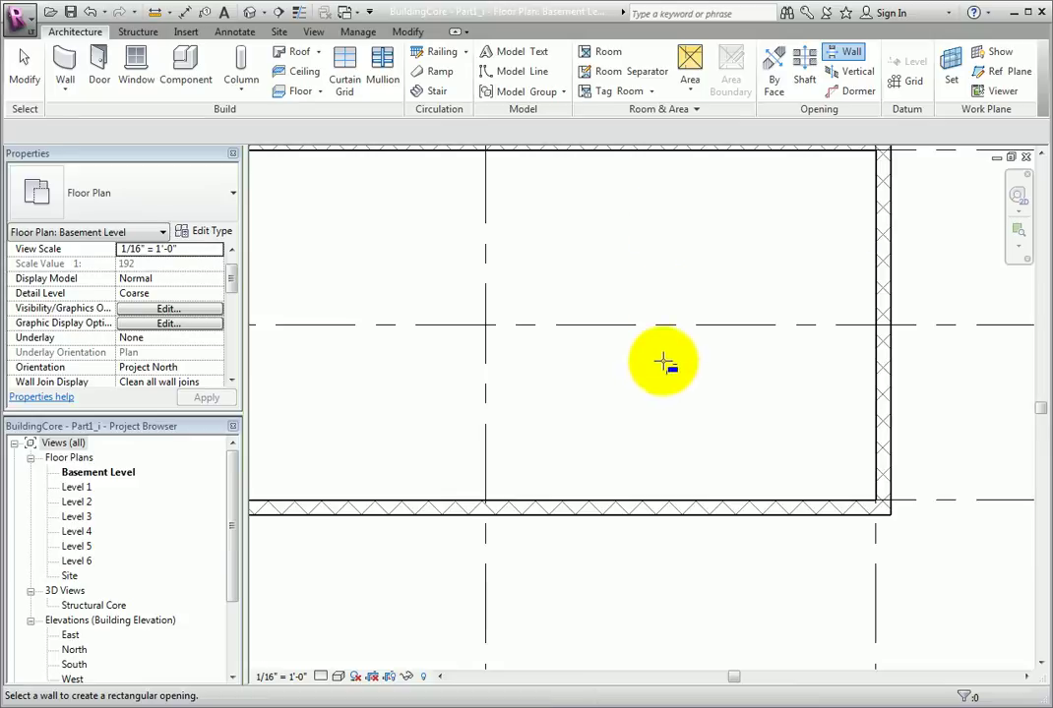
pyautogui.click(661, 501)
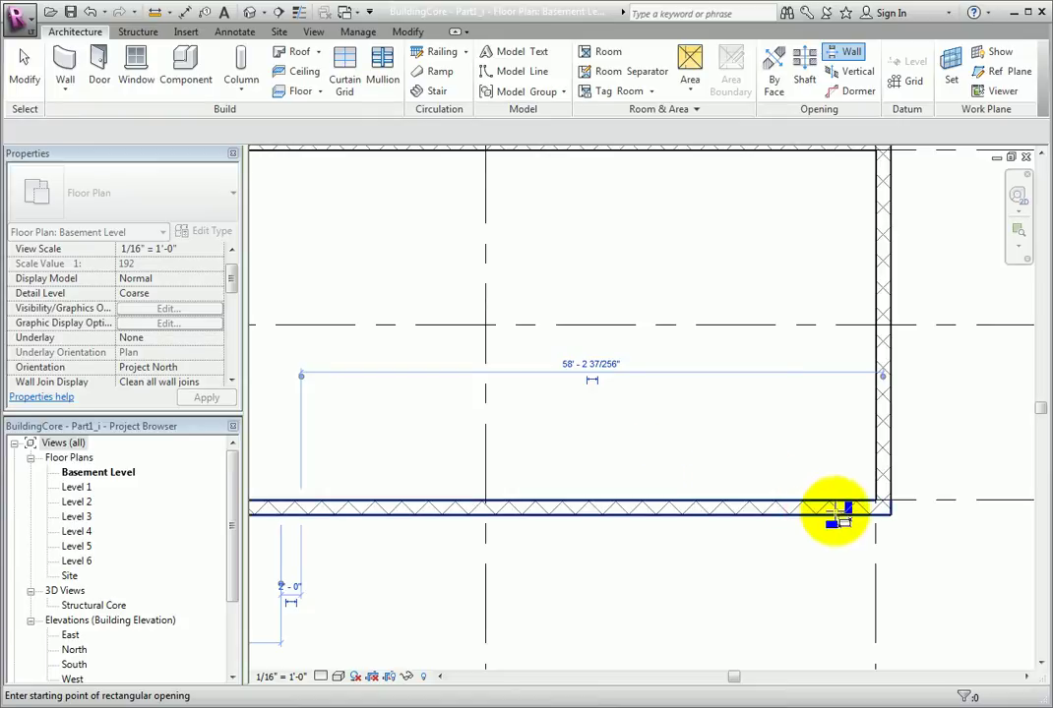
pyautogui.click(847, 512)
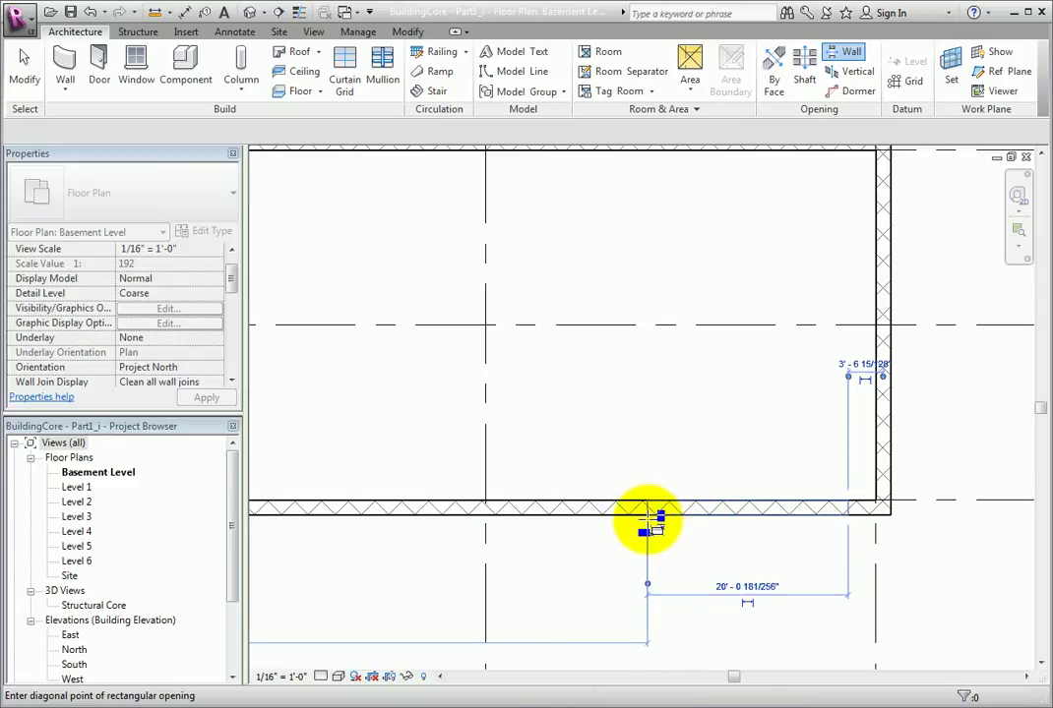
pyautogui.click(502, 514)
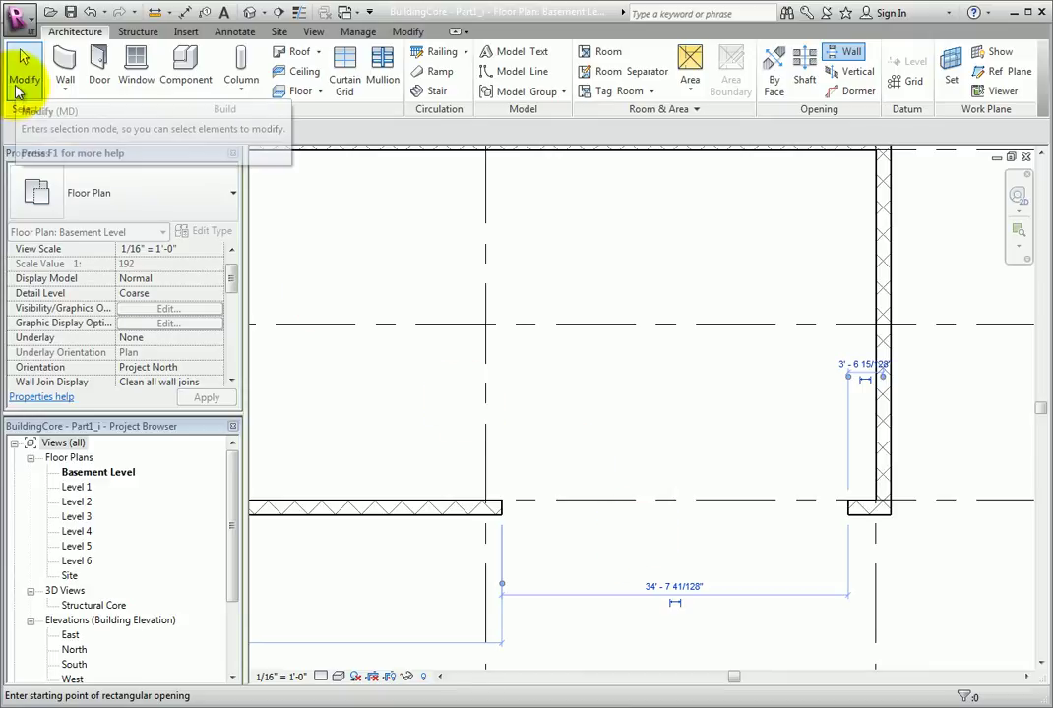
pyautogui.click(16, 90)
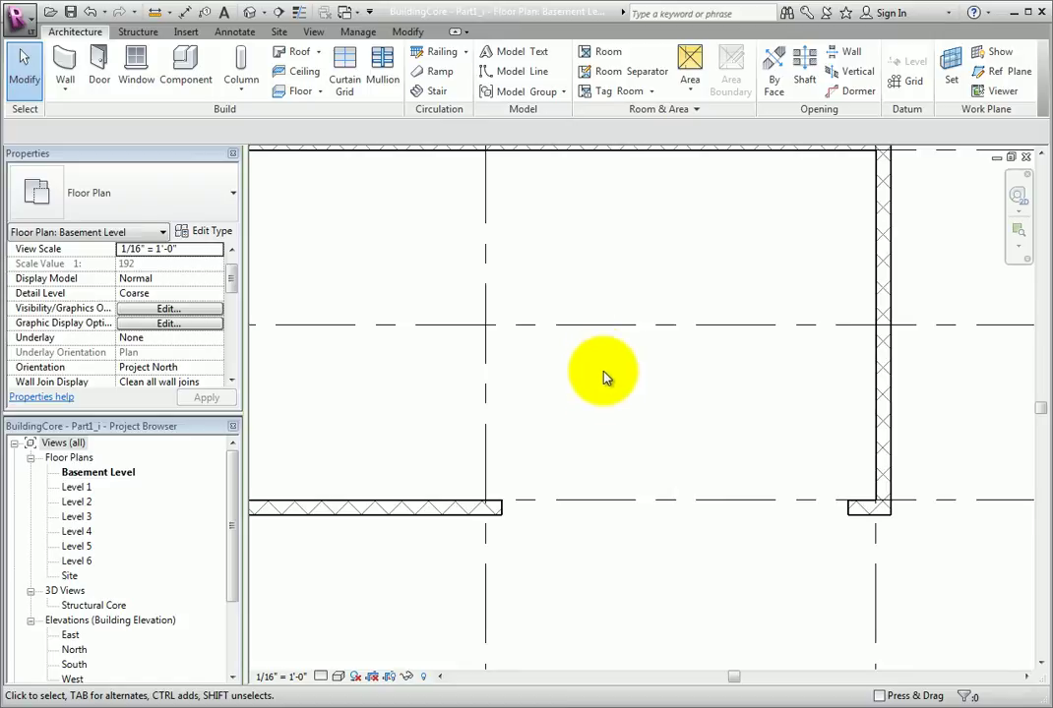
# Set the opening's length to 35' and its distance from the right wall to 3'.
pyautogui.click(586, 511)
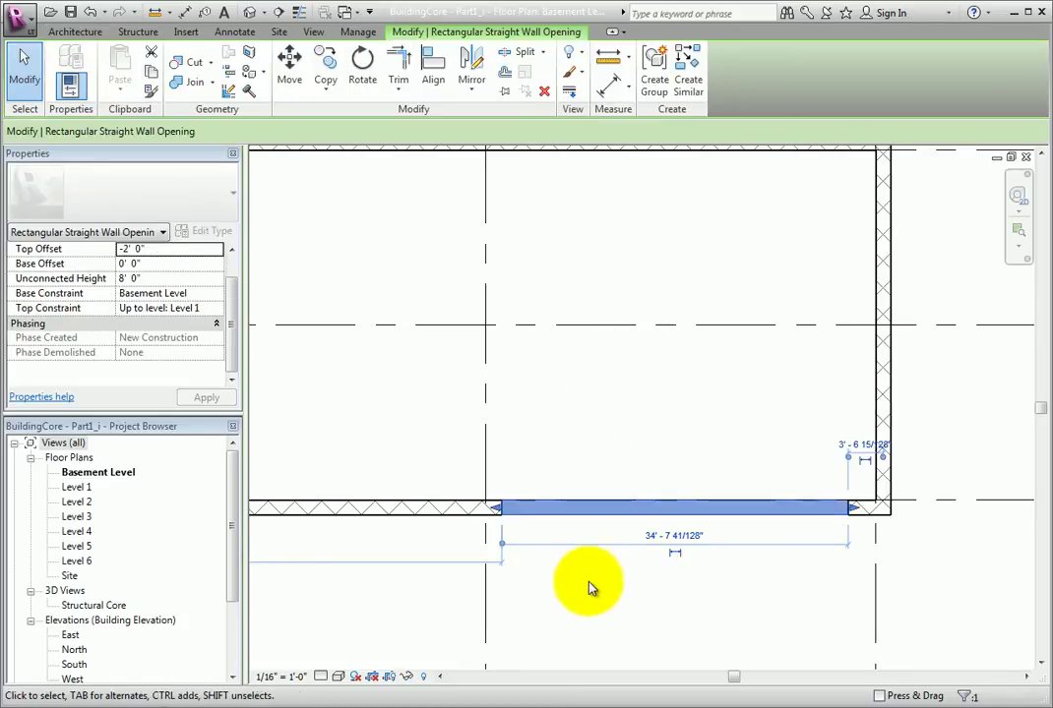
pyautogui.click(676, 538)
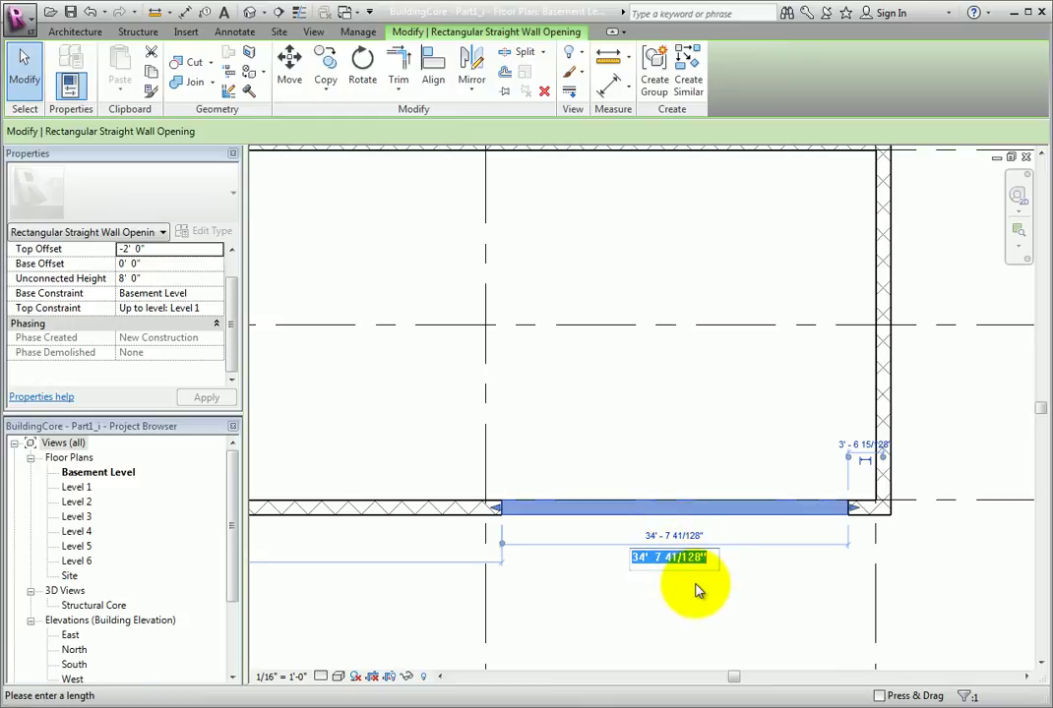
pyautogui.write('35')
pyautogui.press('Return')
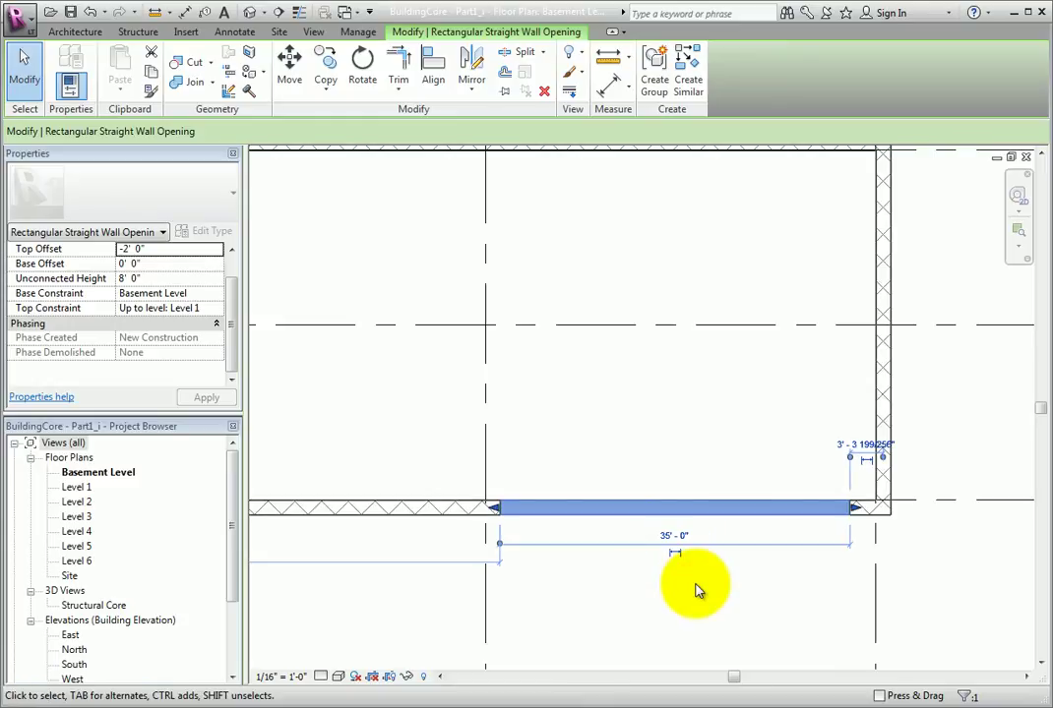
pyautogui.click(862, 445)
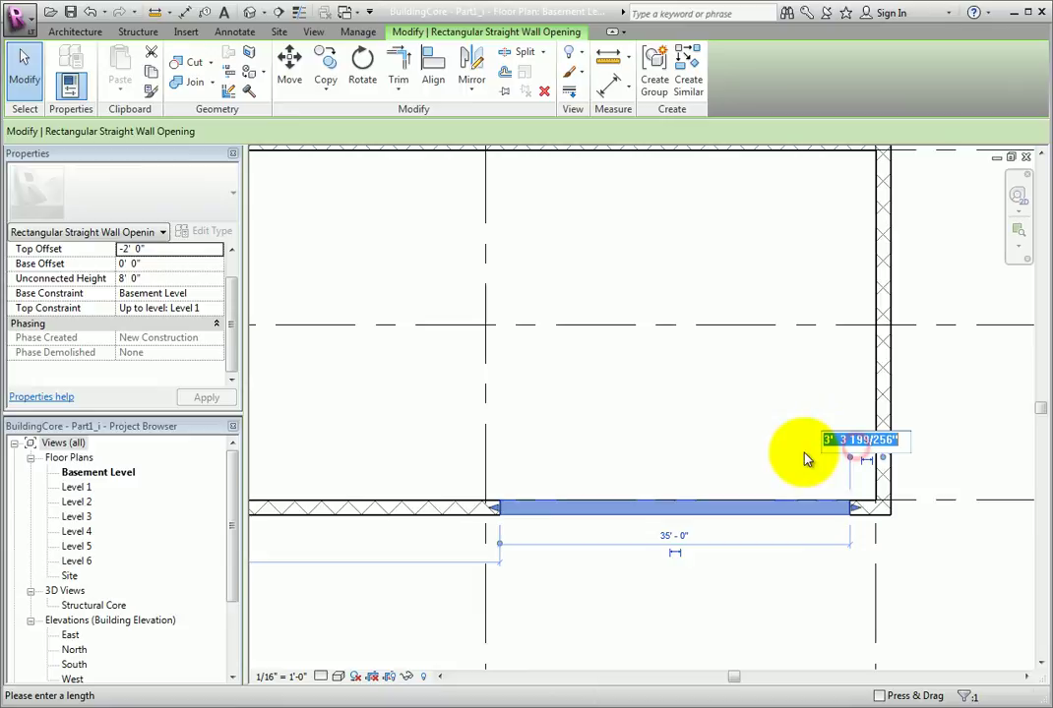
pyautogui.write('3')
pyautogui.press('Return')
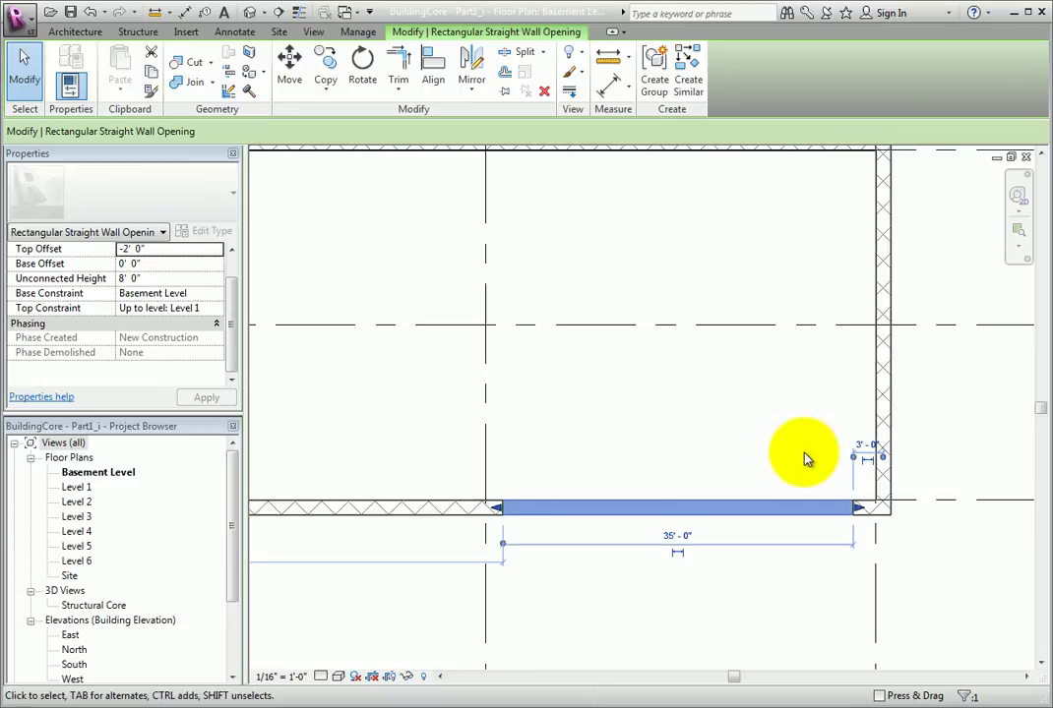
pyautogui.click(723, 437)
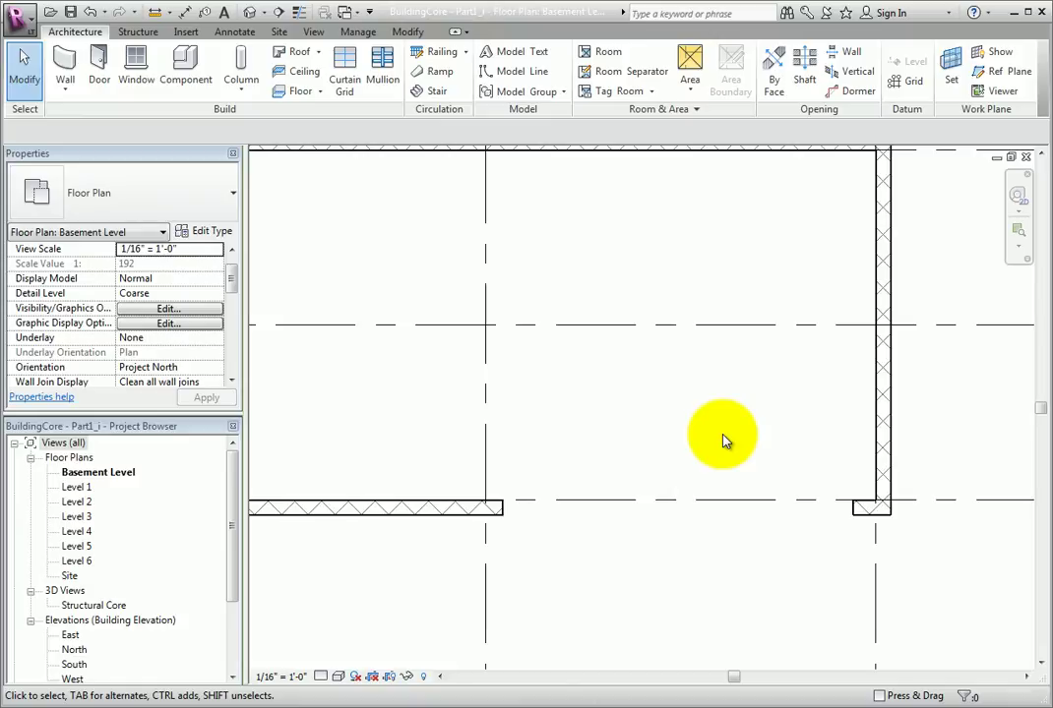
# Tab-select the chain of four connected core-shaft walls on the Basement Level.
pyautogui.scroll(-5, 723, 437)
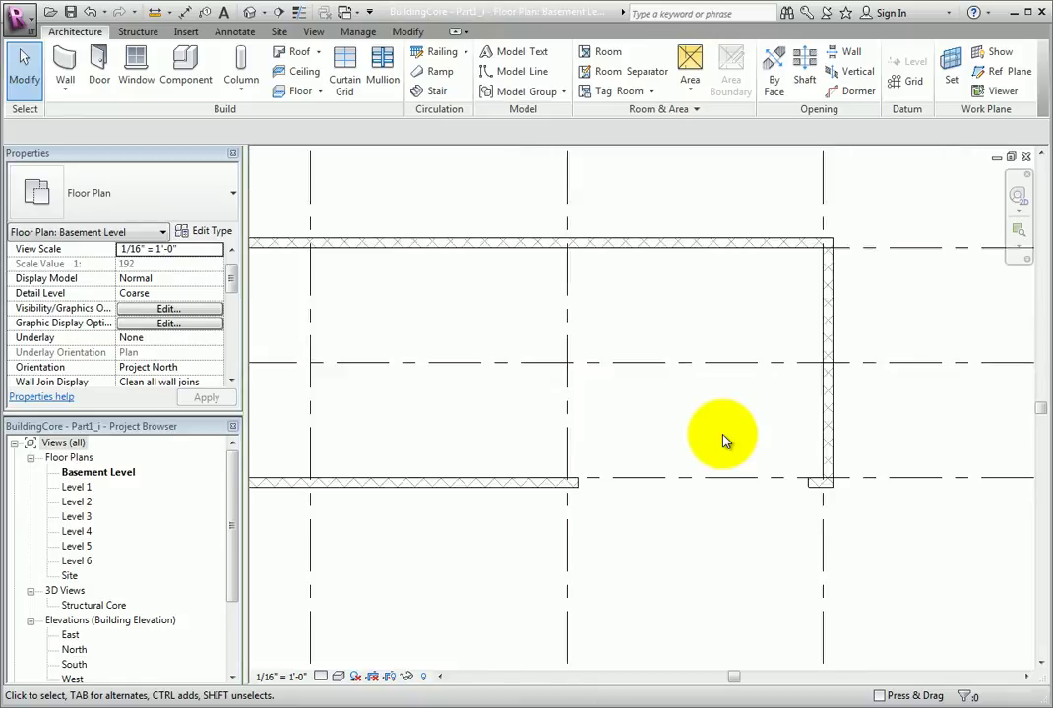
pyautogui.moveTo(559, 425); pyautogui.dragTo(628, 435, button='middle')
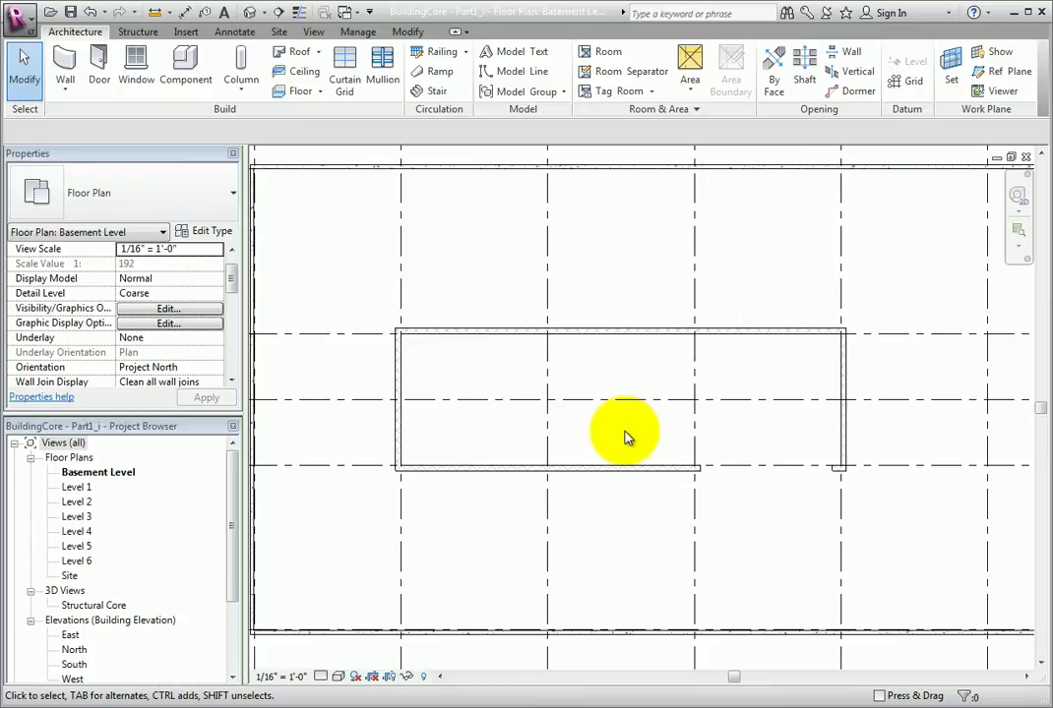
pyautogui.press('Tab')
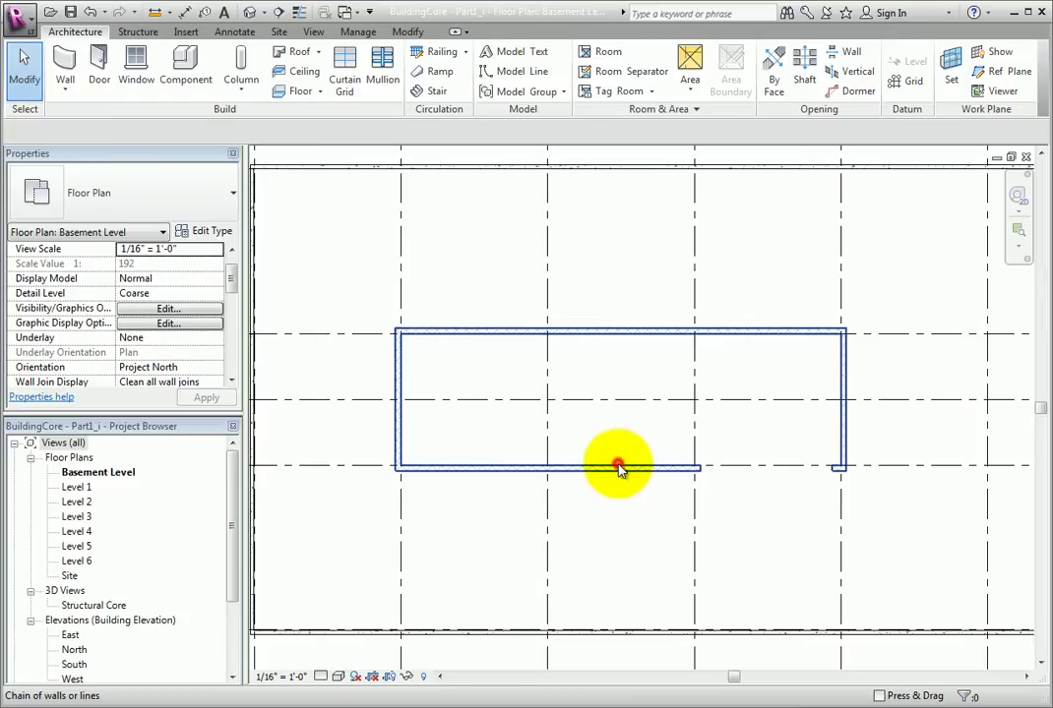
pyautogui.click(619, 469)
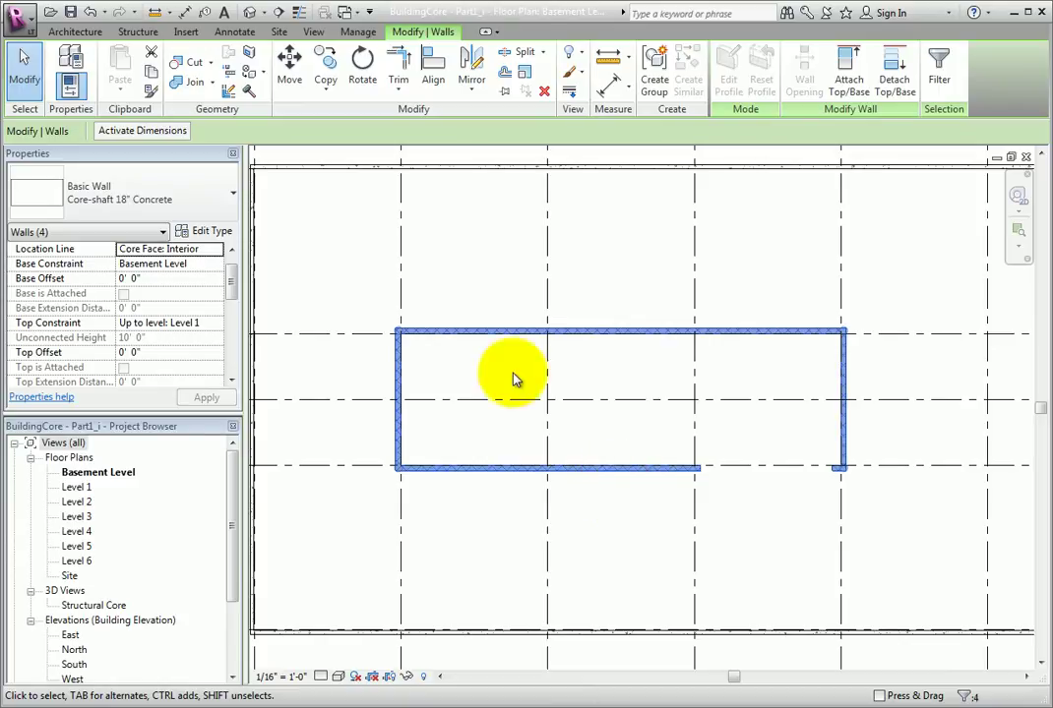
# Copy the four core walls to the clipboard and open the Paste options.
pyautogui.click(154, 73)
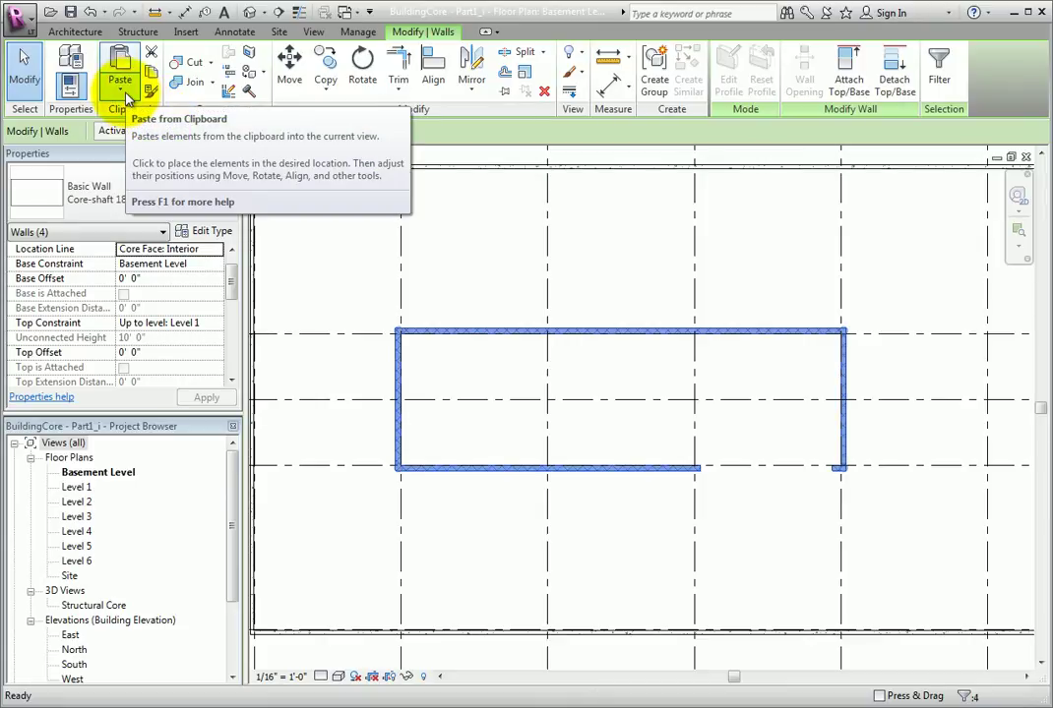
pyautogui.click(125, 95)
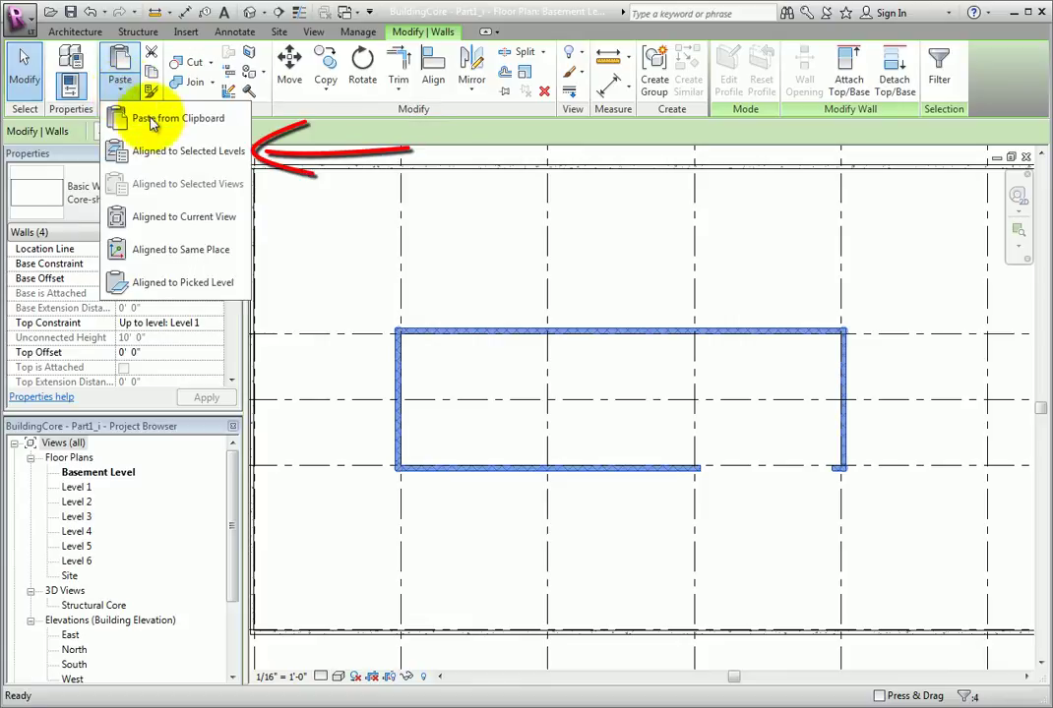
# Paste the walls Aligned to Selected Levels, choosing Levels 1 through 5.
pyautogui.click(179, 160)
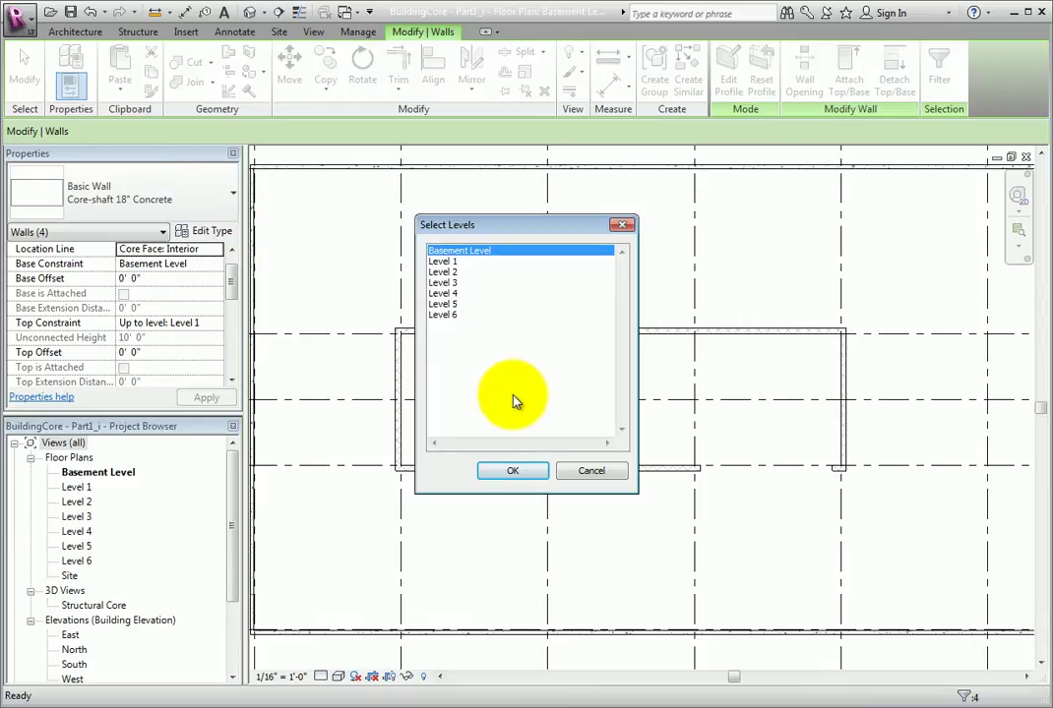
pyautogui.click(454, 261)
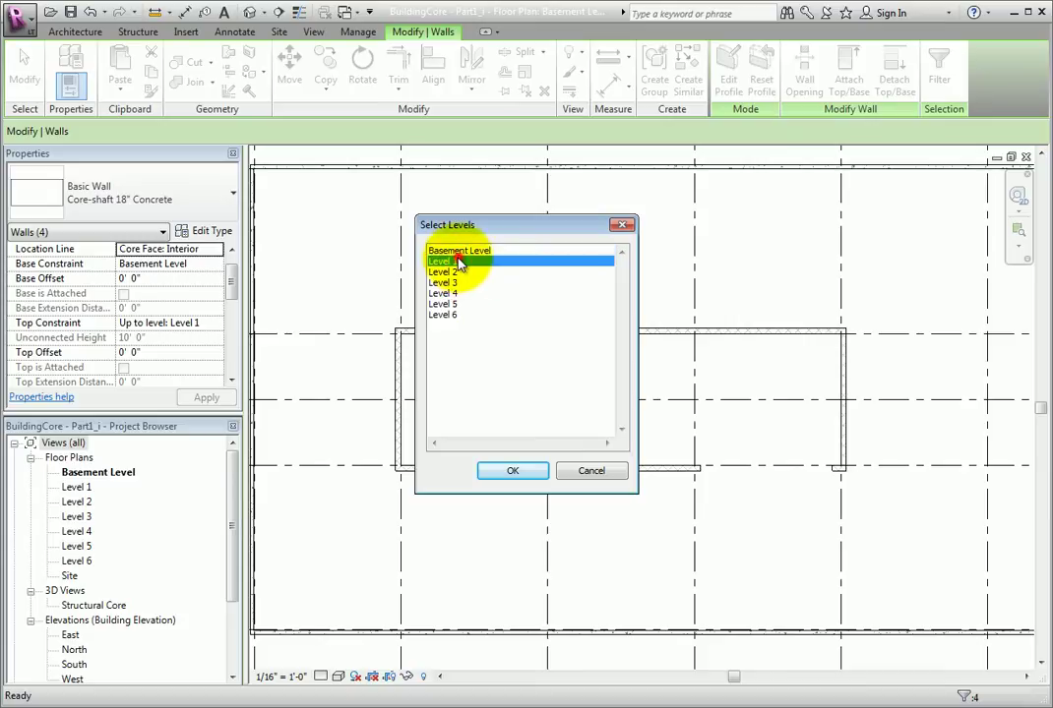
pyautogui.keyDown('shift'); pyautogui.click(447, 315); pyautogui.keyUp('shift')
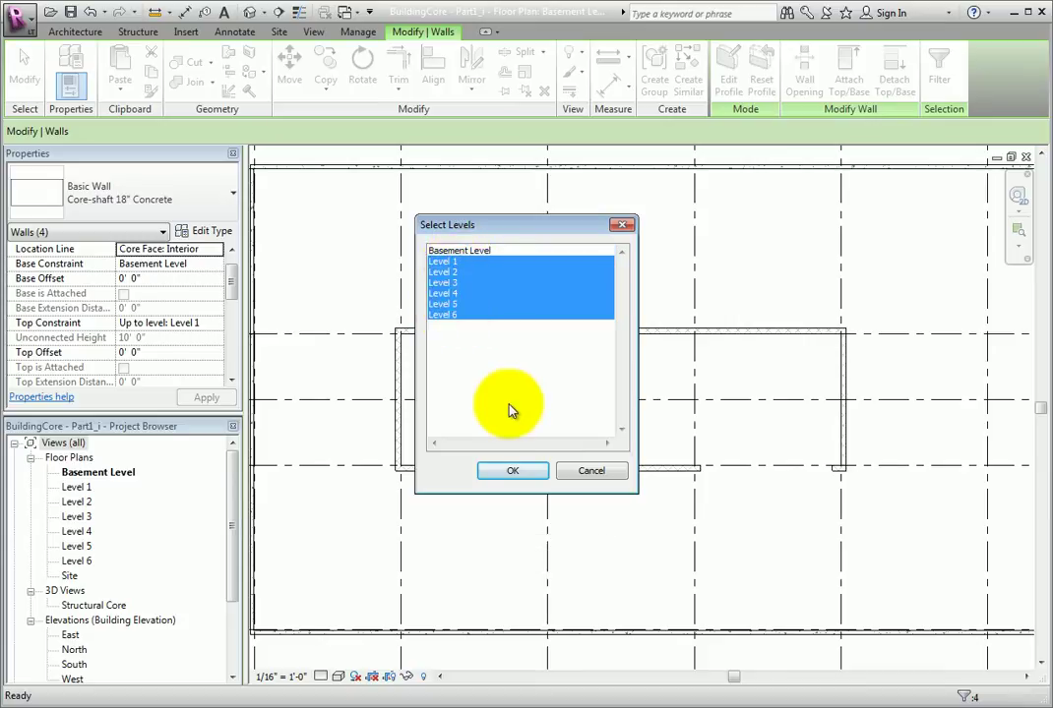
pyautogui.click(457, 262)
pyautogui.keyDown('shift'); pyautogui.click(463, 304); pyautogui.keyUp('shift')
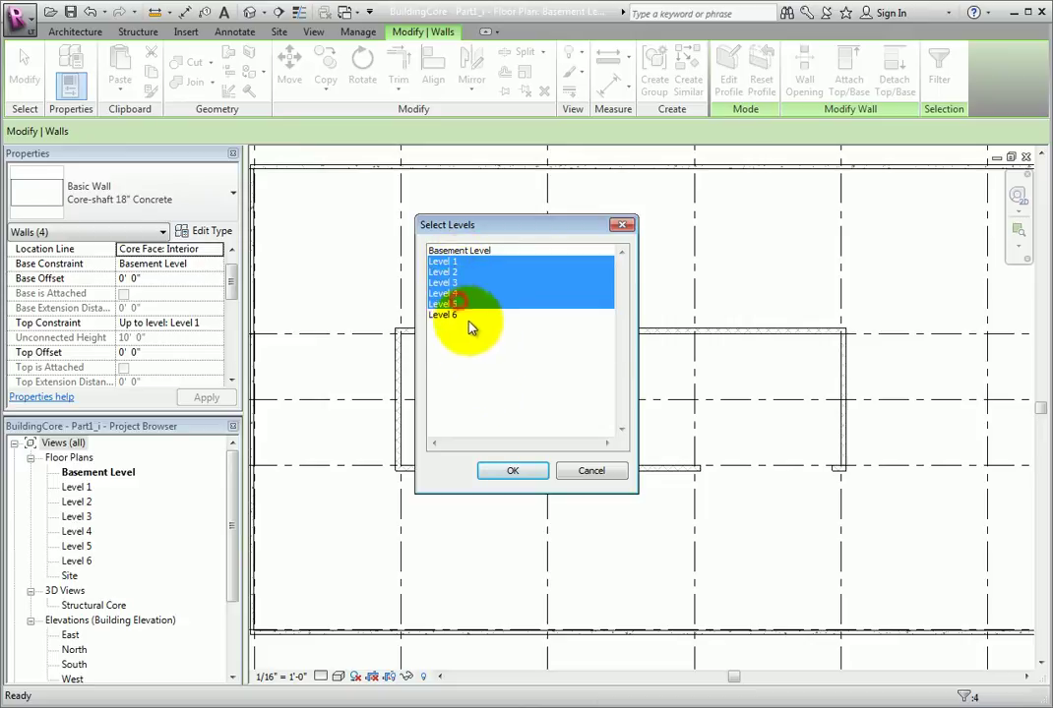
pyautogui.click(512, 472)
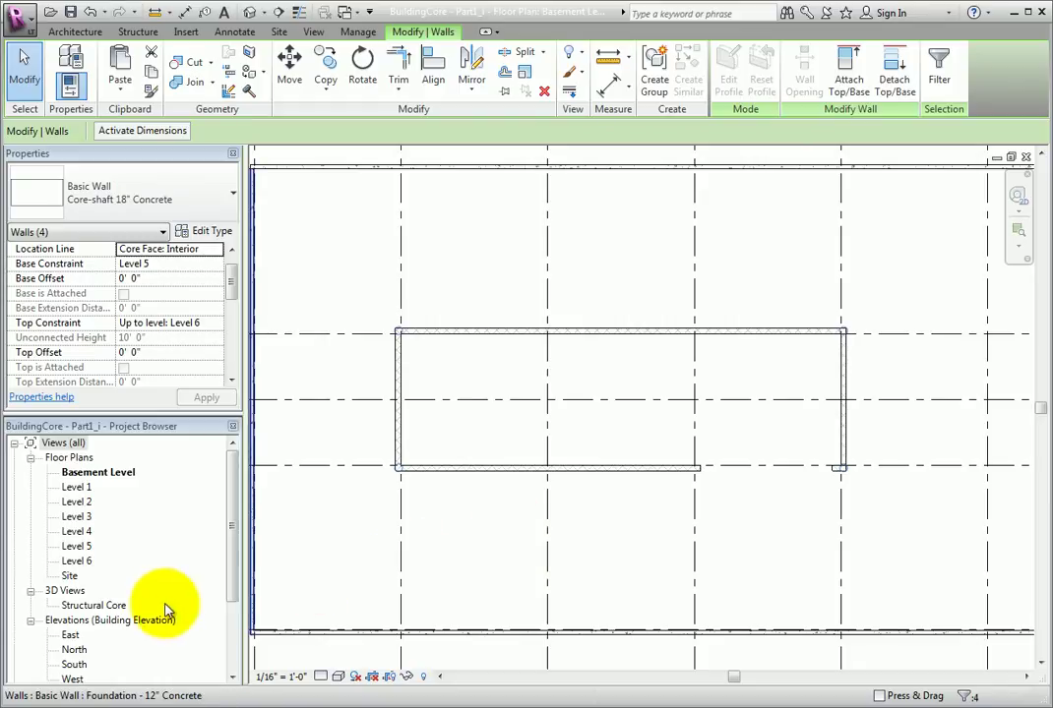
# Open the Structural Core 3D view and frame the six stacked storeys of core walls.
pyautogui.doubleClick(122, 607)
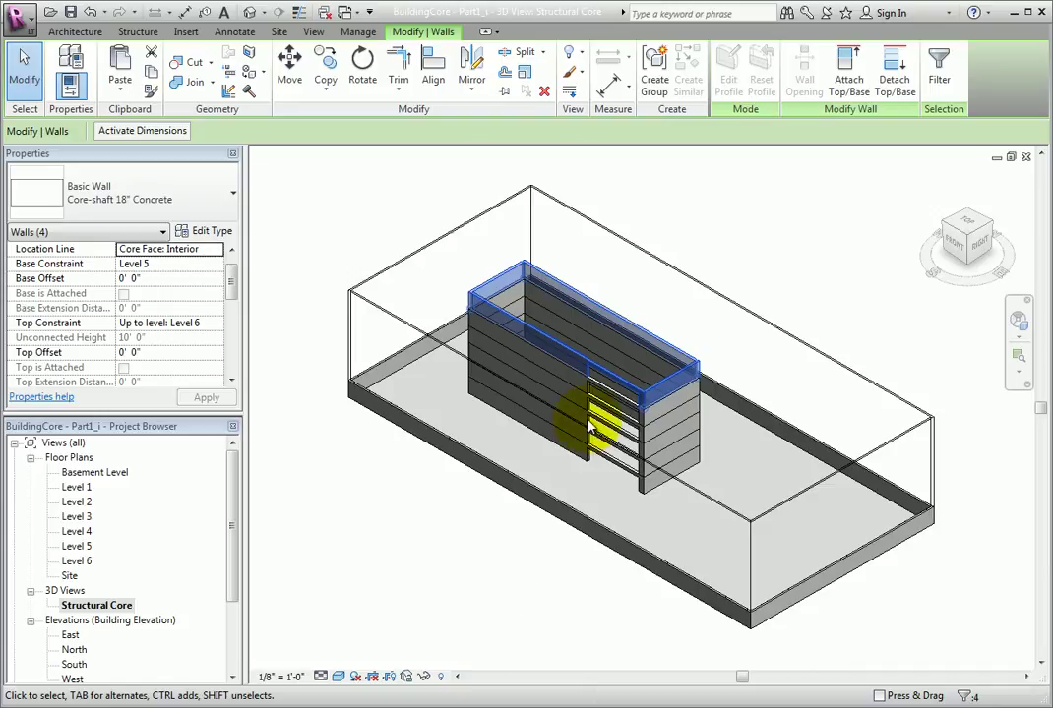
pyautogui.scroll(3, 608, 293)
pyautogui.scroll(3, 611, 290)
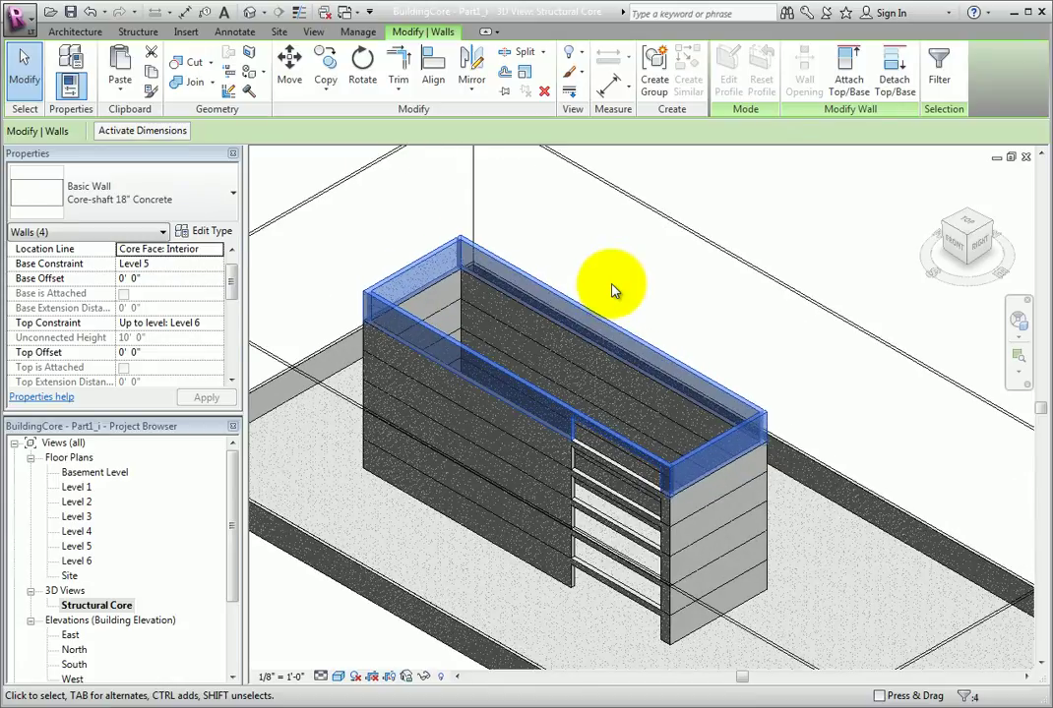
pyautogui.moveTo(622, 324); pyautogui.dragTo(654, 225, button='middle')
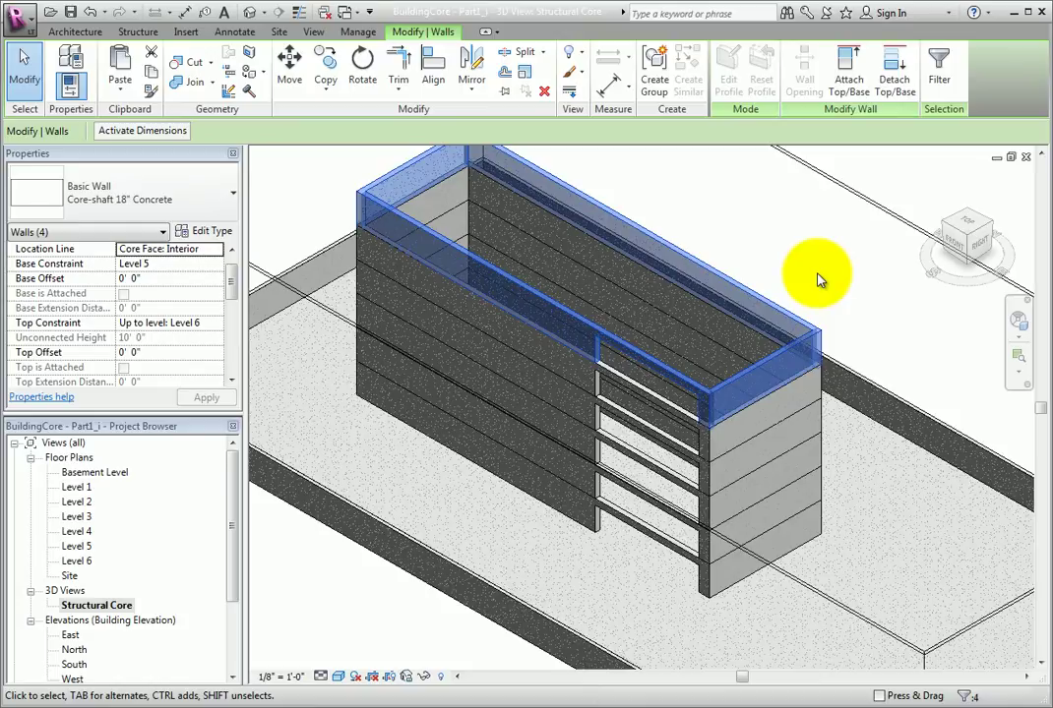
pyautogui.moveTo(470, 470)
pyautogui.keyDown('shift'); pyautogui.mouseDown(button='middle')
pyautogui.moveTo(516, 489)
pyautogui.moveTo(602, 488)
pyautogui.moveTo(709, 405)
pyautogui.moveTo(579, 482)
pyautogui.moveTo(496, 496)
pyautogui.mouseUp(button='middle'); pyautogui.keyUp('shift')
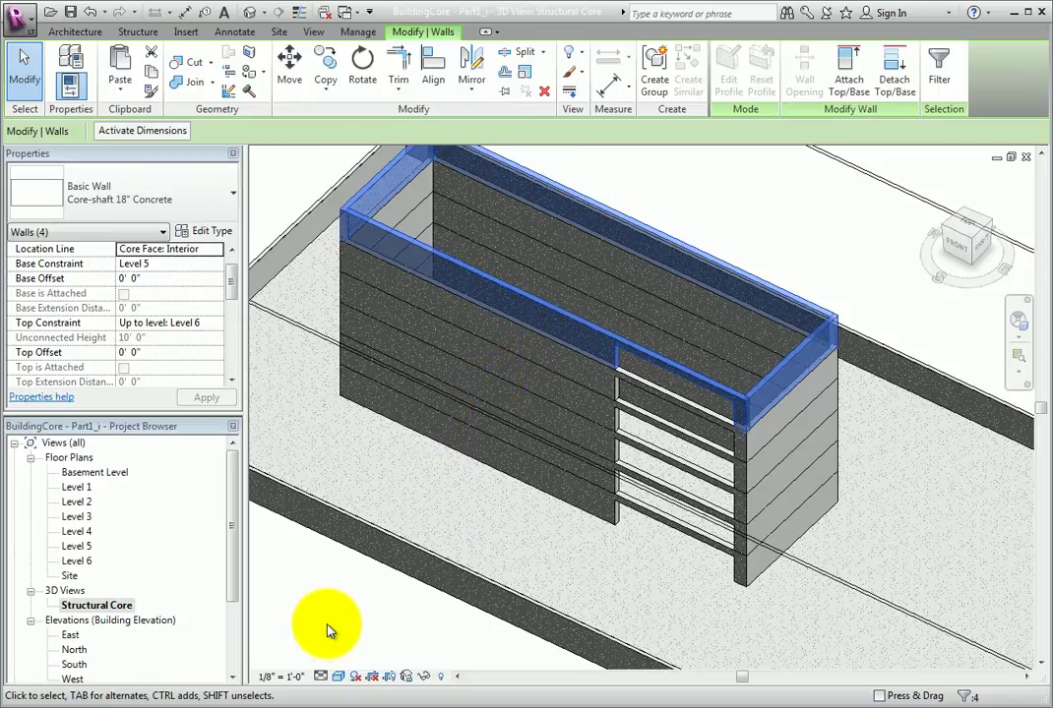
# Tab and Ctrl-select the wall chains of the top three levels, twelve walls in all.
pyautogui.press('Tab')
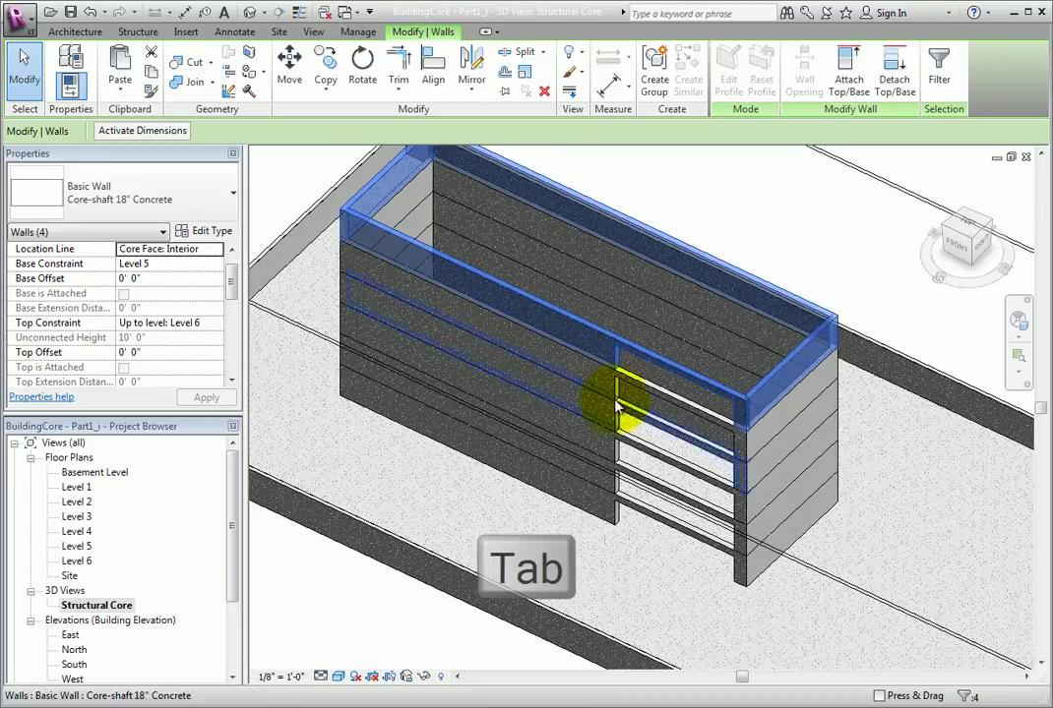
pyautogui.press('Tab')
pyautogui.press('Tab')
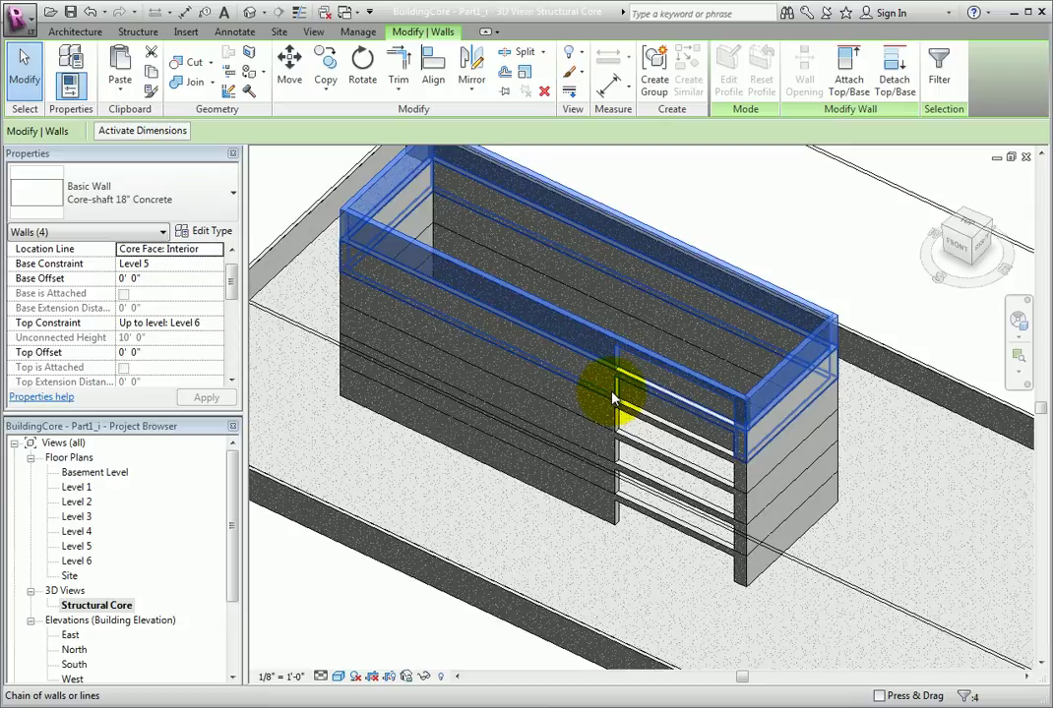
pyautogui.press('ctrl')
pyautogui.keyDown('ctrl'); pyautogui.click(611, 395); pyautogui.keyUp('ctrl')
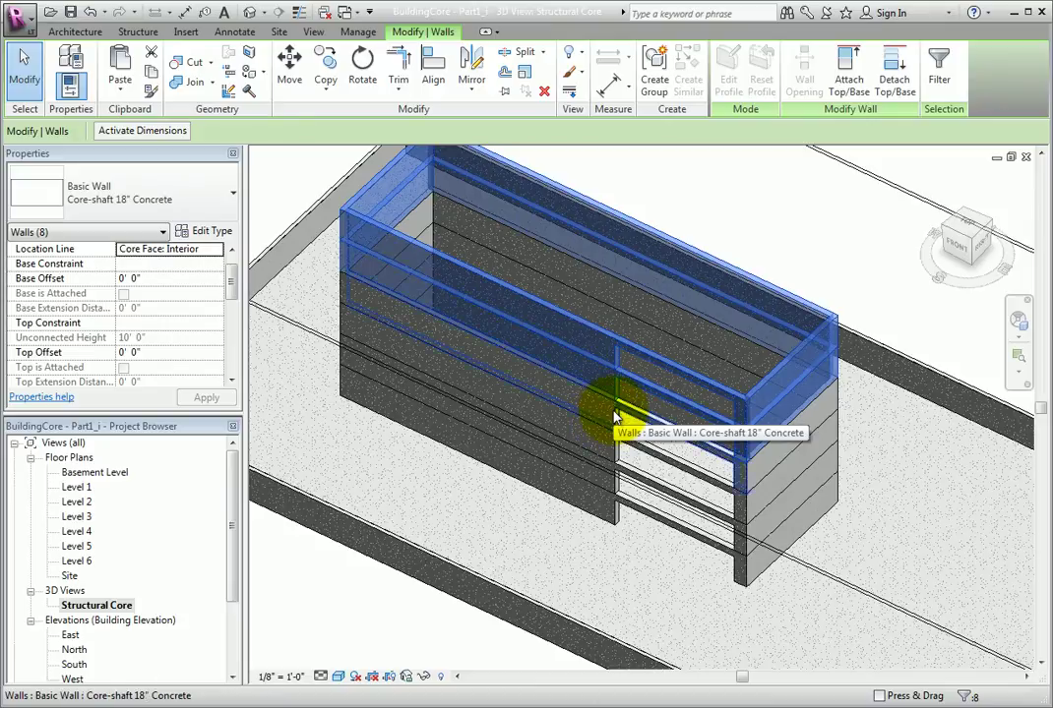
pyautogui.press('Tab')
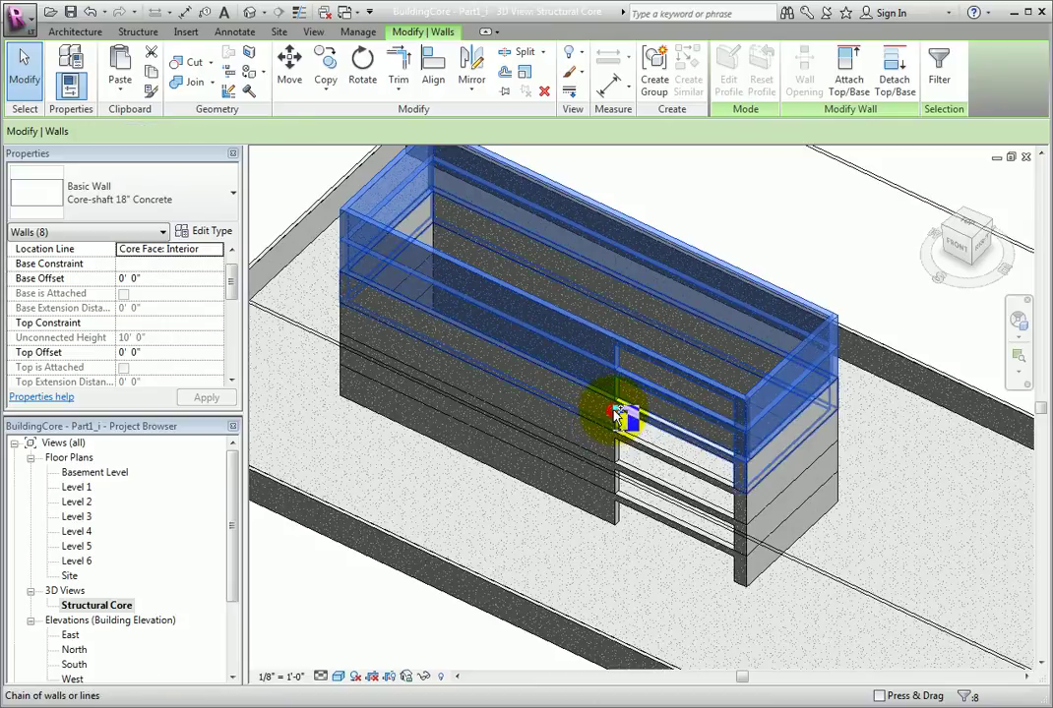
pyautogui.keyDown('ctrl'); pyautogui.click(614, 413); pyautogui.keyUp('ctrl')
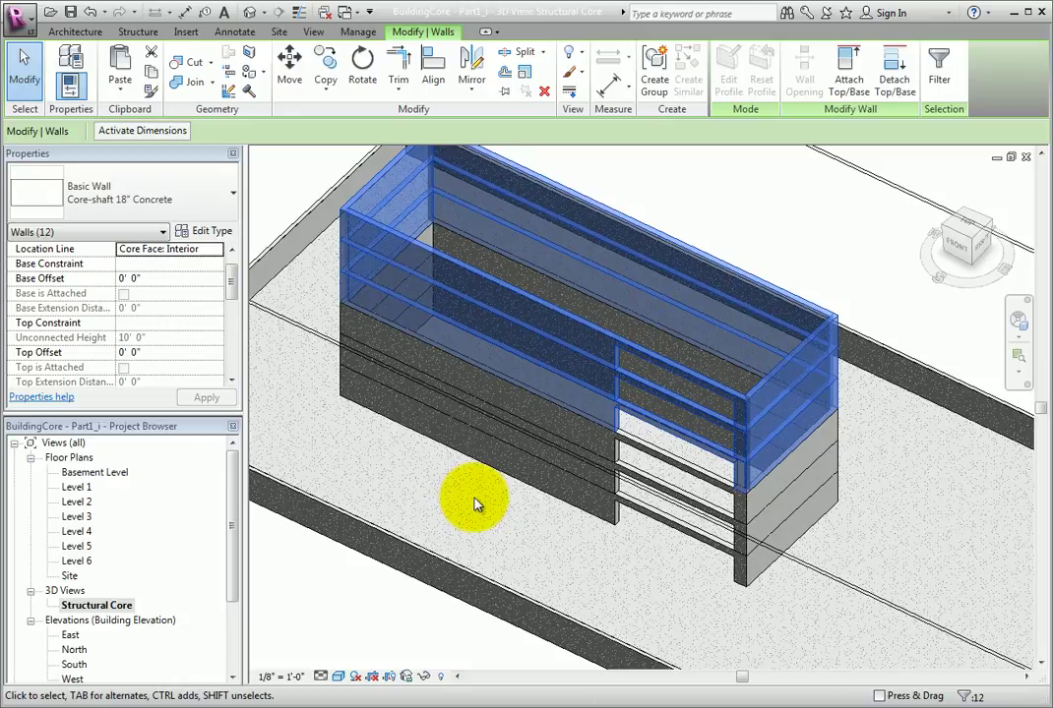
# Switch the twelve selected walls to Basic Wall Exterior - 10" Concrete.
pyautogui.click(219, 201)
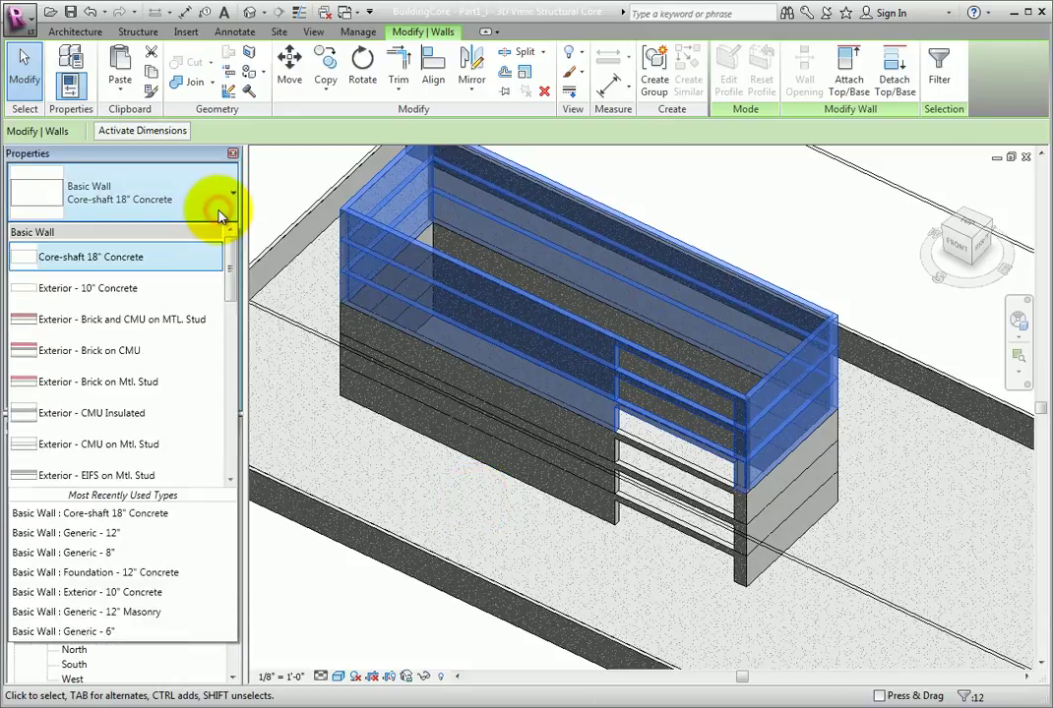
pyautogui.click(172, 292)
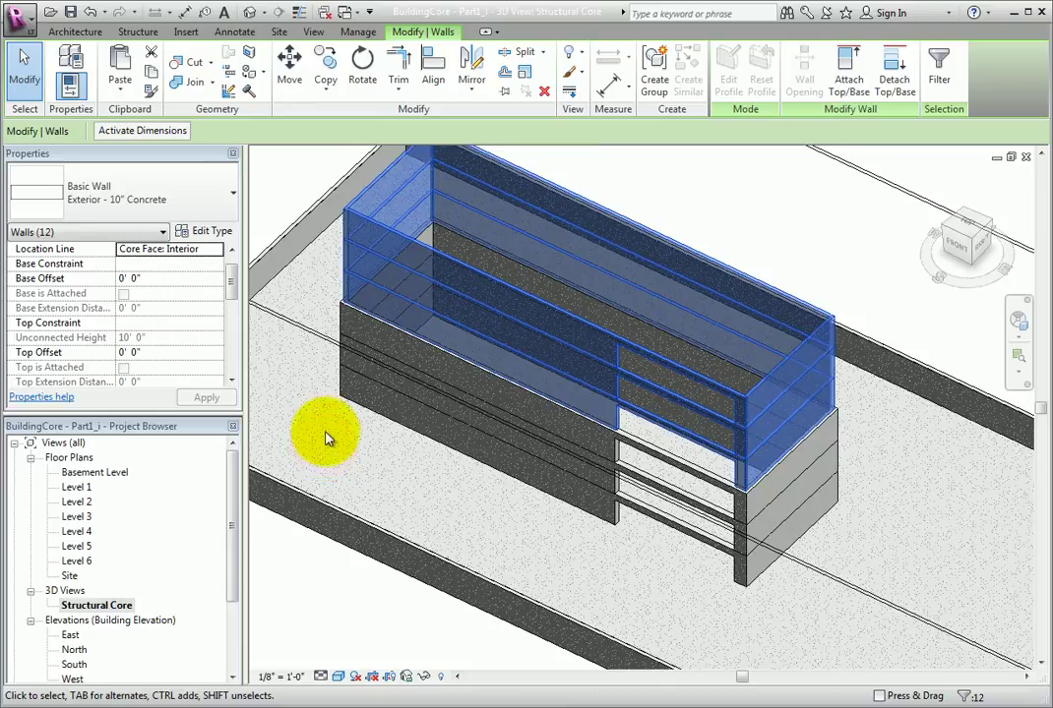
pyautogui.scroll(5, 334, 300)
pyautogui.scroll(2, 347, 303)
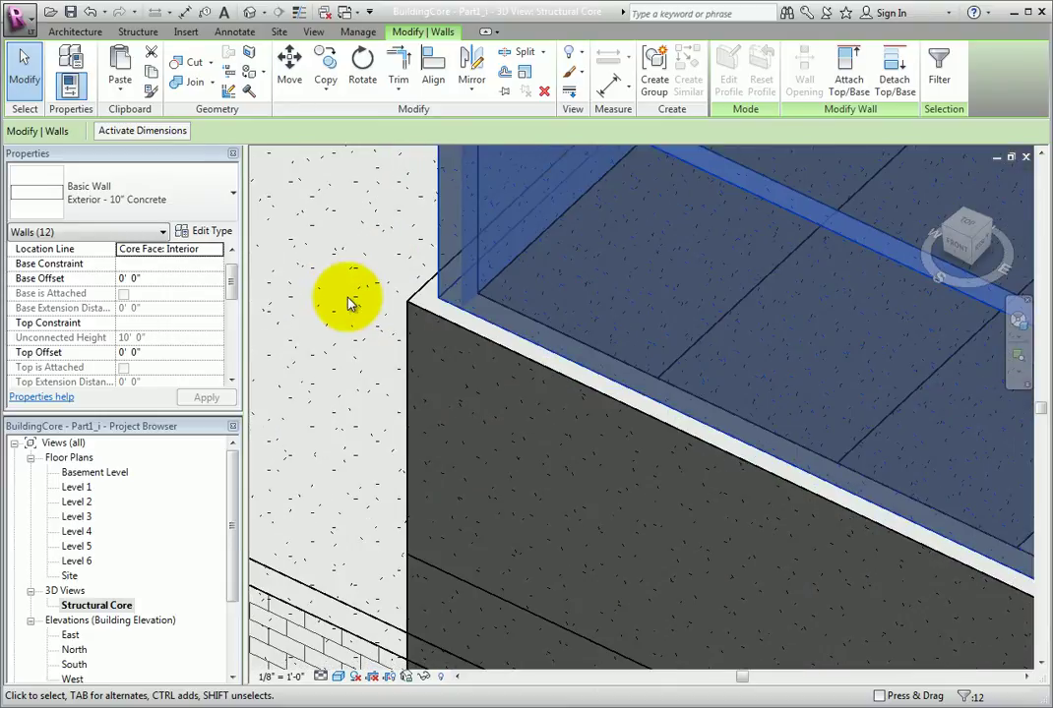
pyautogui.scroll(-3, 346, 303)
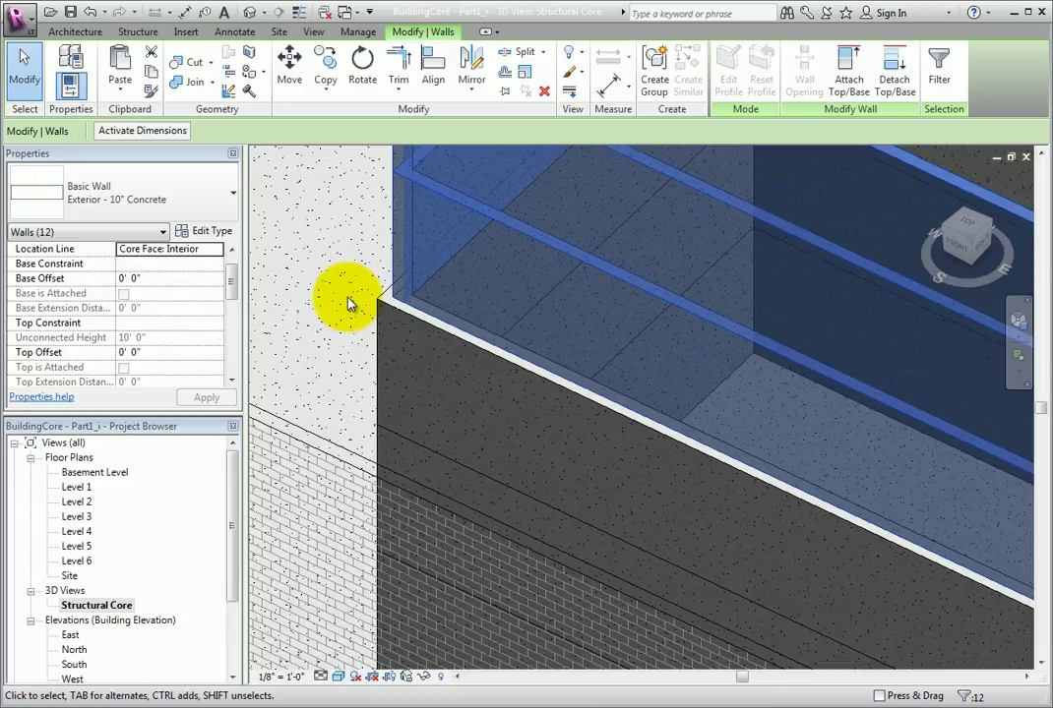
pyautogui.scroll(-5, 347, 303)
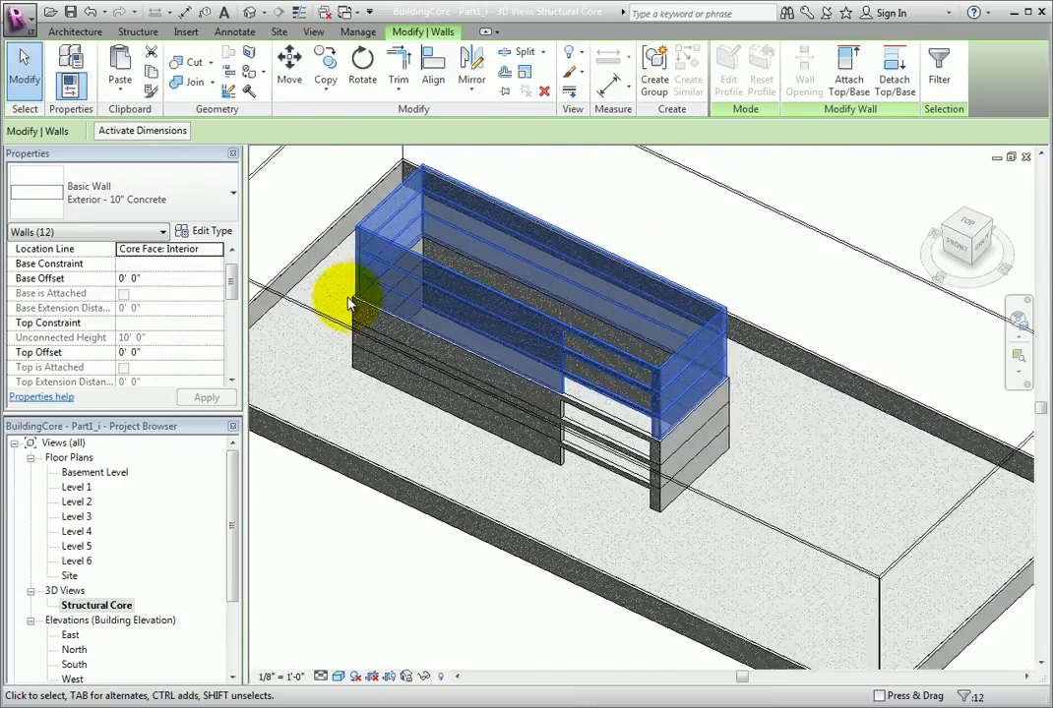
pyautogui.moveTo(372, 425); pyautogui.dragTo(455, 524, button='middle')
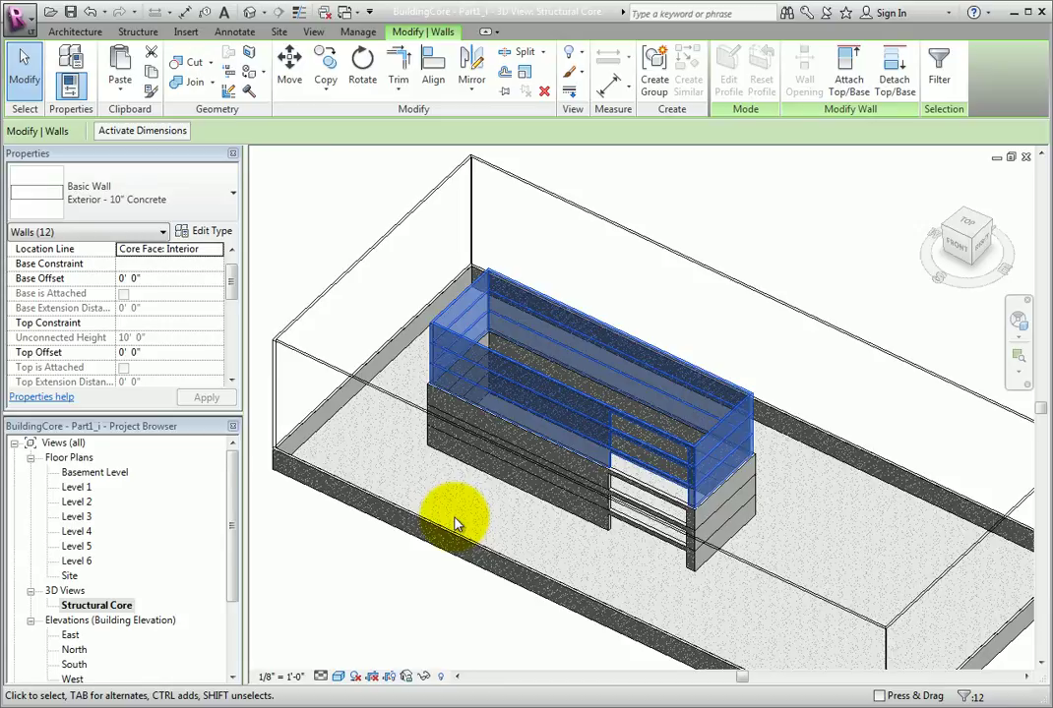
# Zoom and pan to inspect the thinner top three storeys, then clear the selection.
pyautogui.scroll(4, 623, 478)
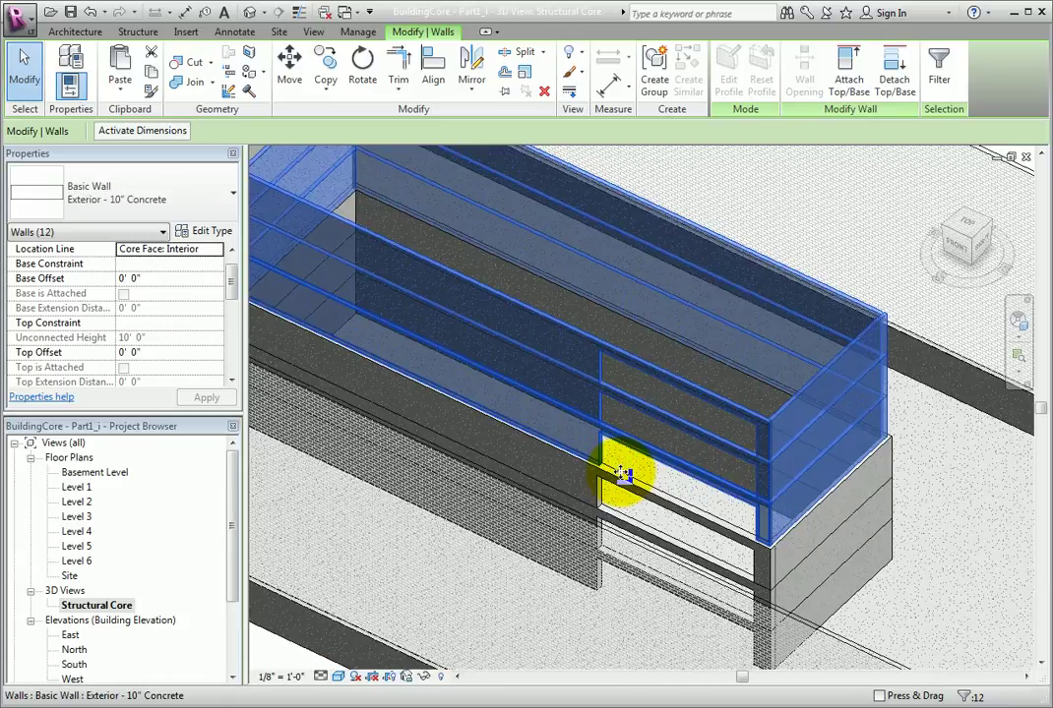
pyautogui.scroll(5, 622, 477)
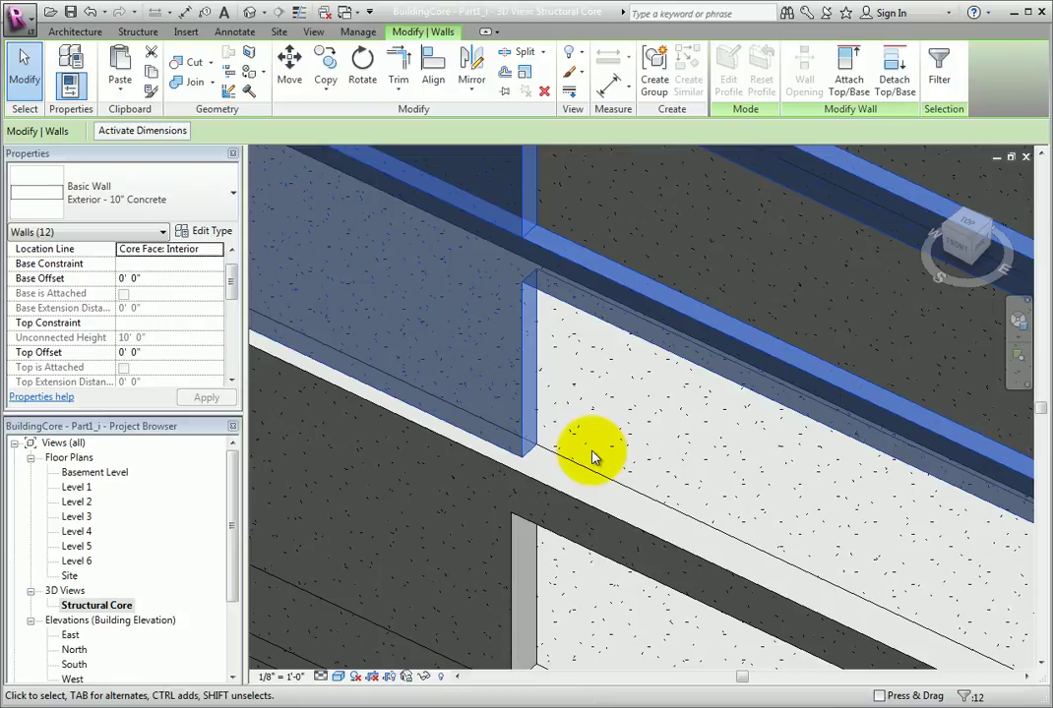
pyautogui.scroll(-8, 591, 458)
pyautogui.scroll(-3, 591, 457)
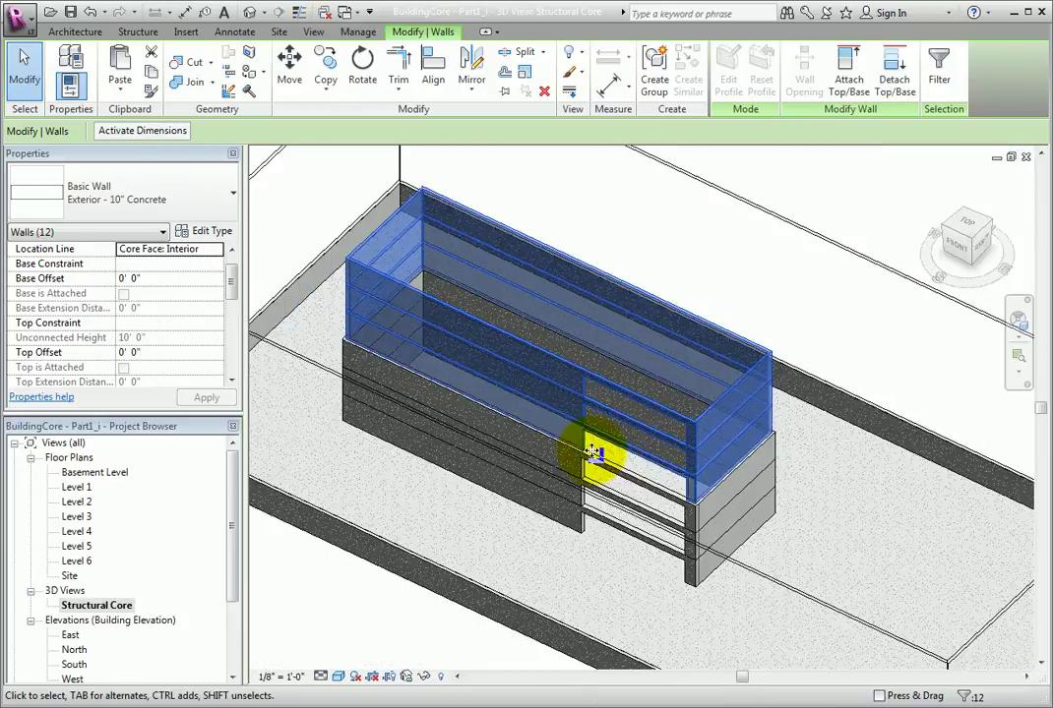
pyautogui.moveTo(599, 453); pyautogui.dragTo(735, 418, button='middle')
pyautogui.click(888, 206)
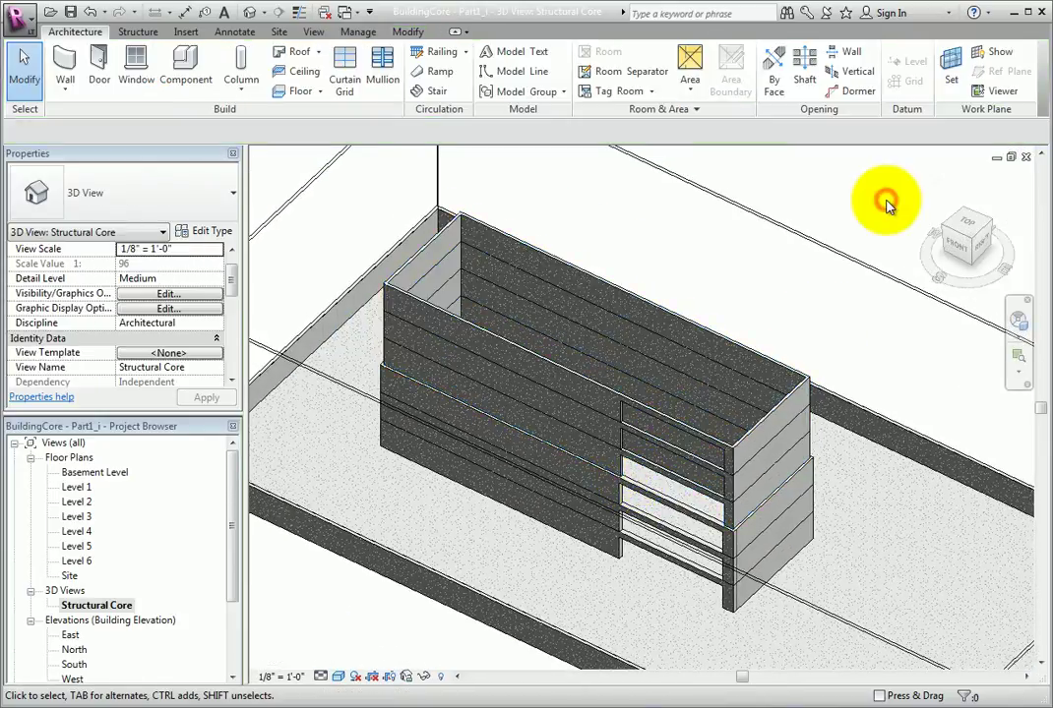